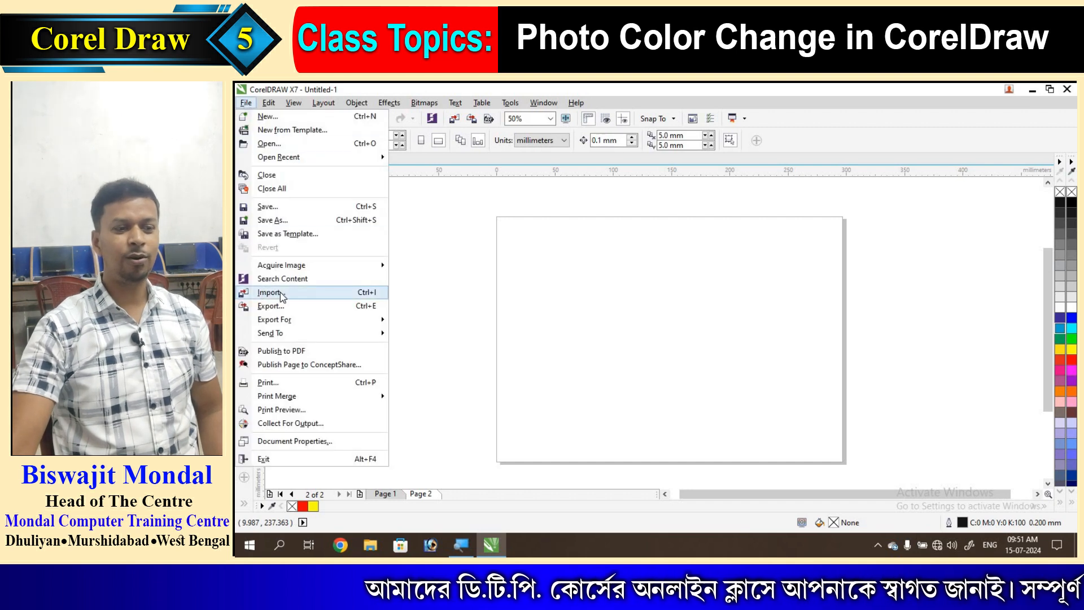
- Import IMG-20210208-WA0019.jpg and place it near the top-left of page 2
{"action": "left_click", "coordinate": [268, 292]}
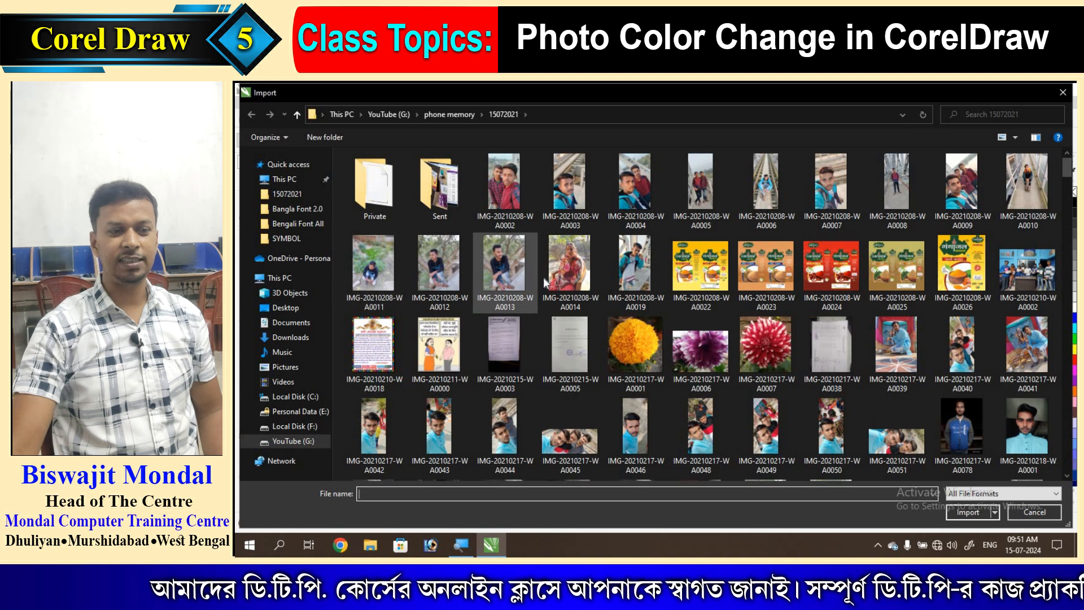
{"action": "left_click", "coordinate": [634, 264]}
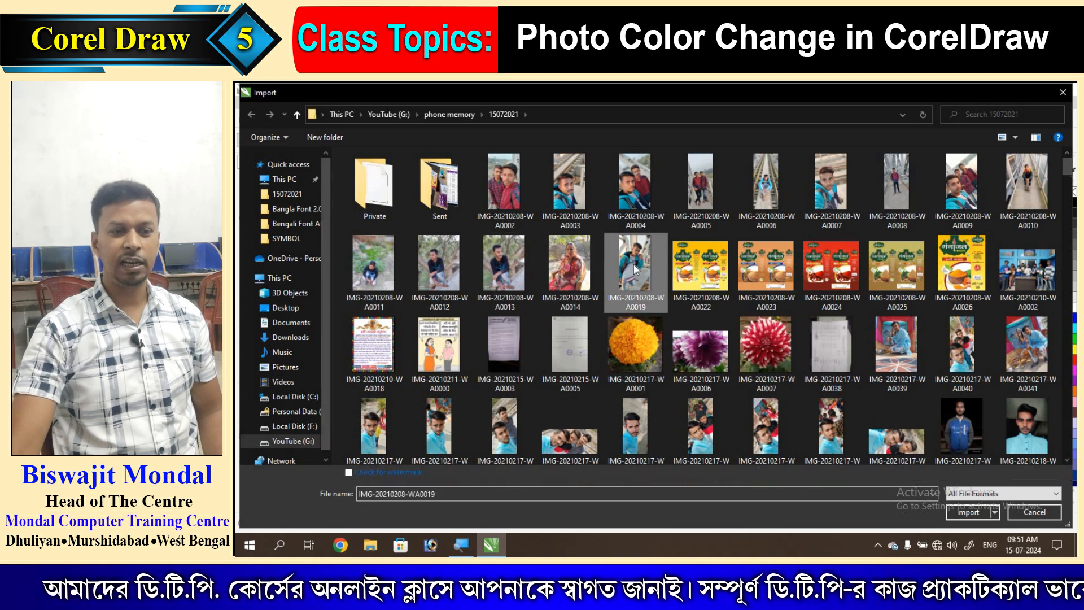
{"action": "left_click", "coordinate": [971, 513]}
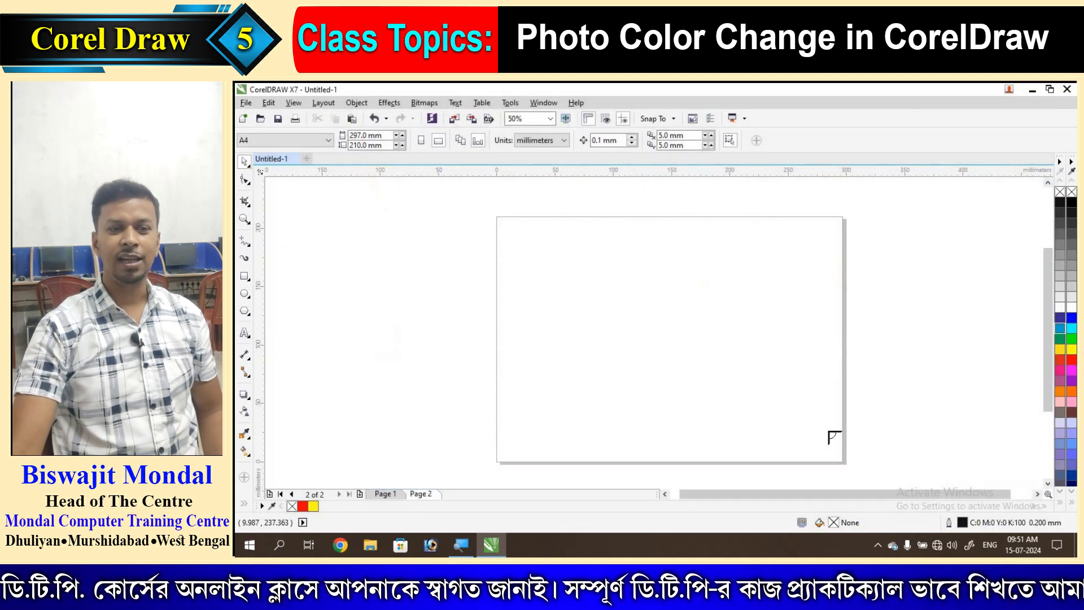
{"action": "left_click", "coordinate": [531, 223]}
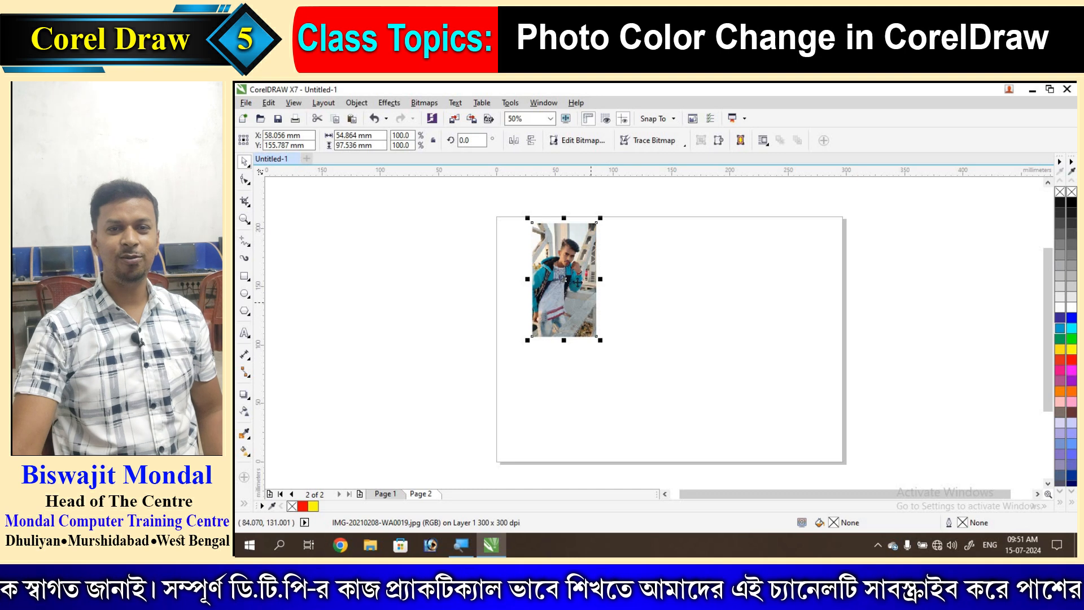
- Resize the photo to 130 × 230 mm and move it to the left of the page
{"action": "double_click", "coordinate": [350, 135]}
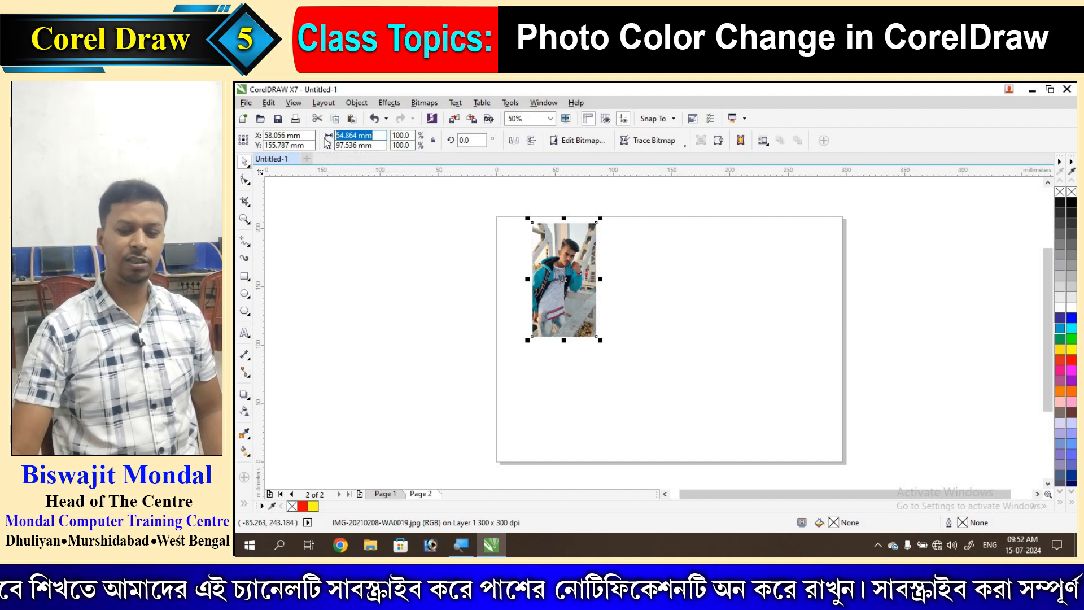
{"action": "type", "text": "1"}
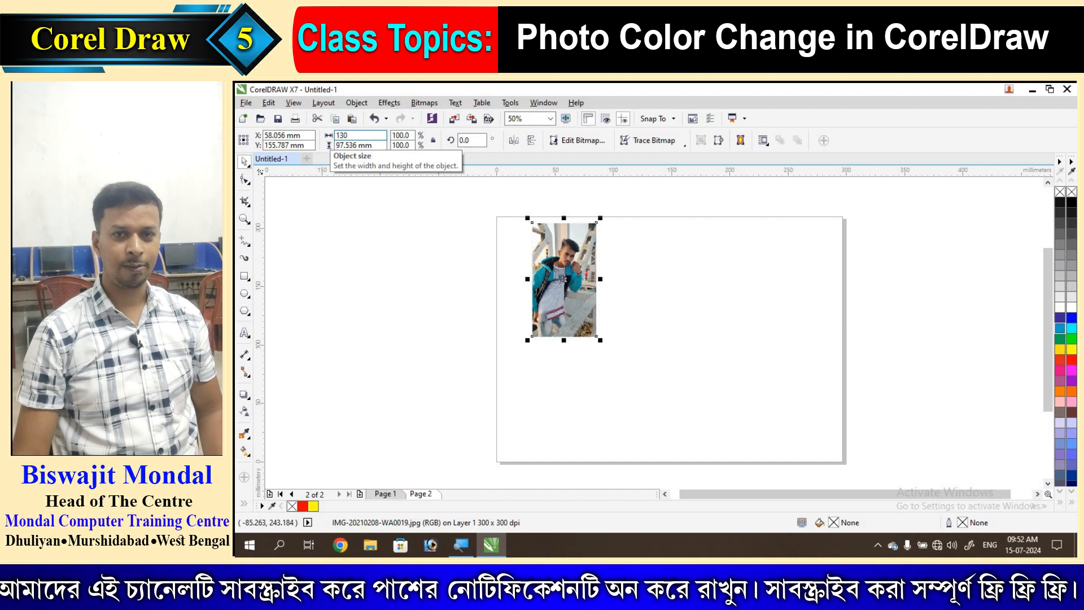
{"action": "type", "text": "30"}
{"action": "key", "text": "Tab"}
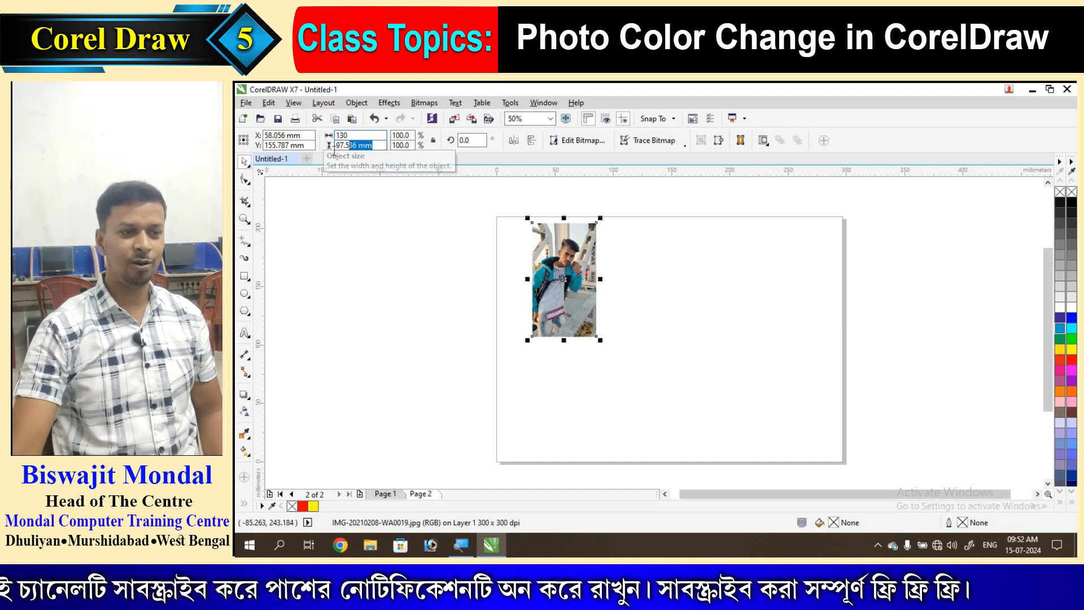
{"action": "type", "text": "230"}
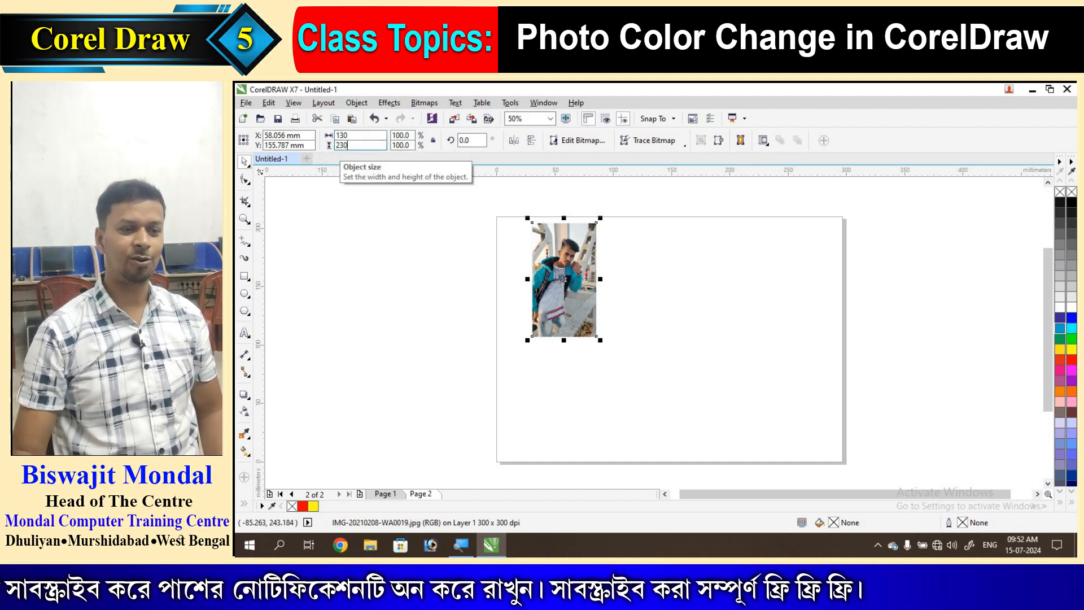
{"action": "key", "text": "Return"}
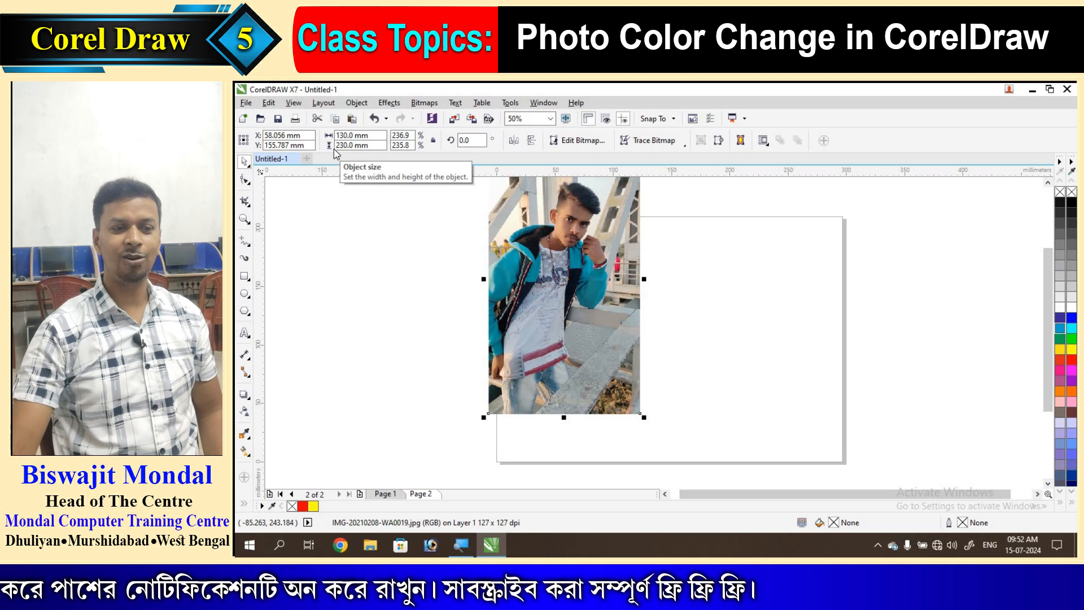
{"action": "left_click_drag", "start_coordinate": [598, 256], "coordinate": [388, 307]}
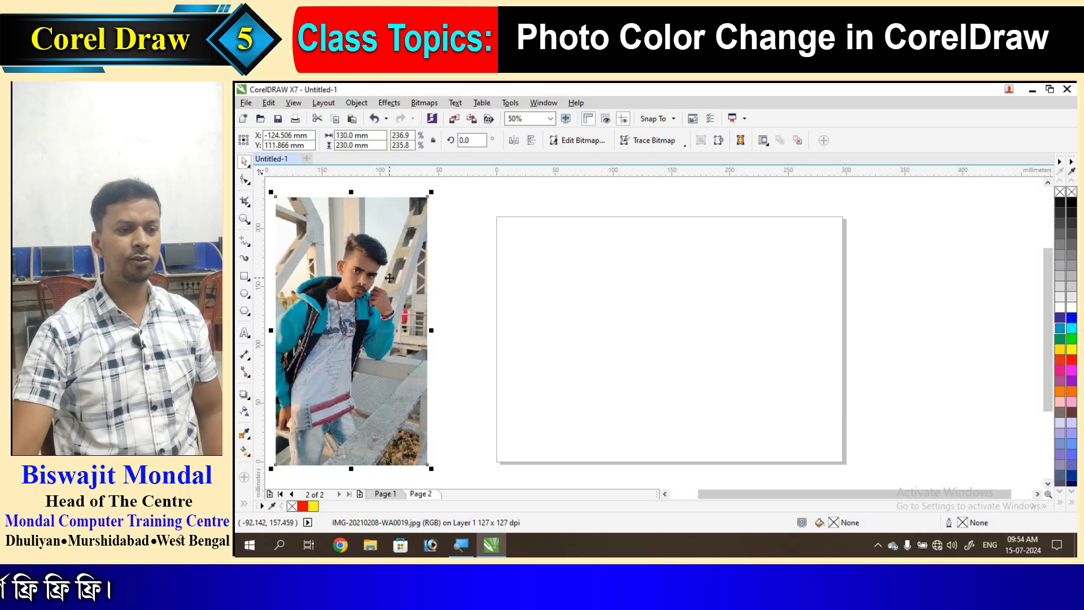
- Drop a duplicate of the photo just right of the original, then reselect the copy
{"action": "left_click_drag", "start_coordinate": [391, 278], "coordinate": [551, 277]}
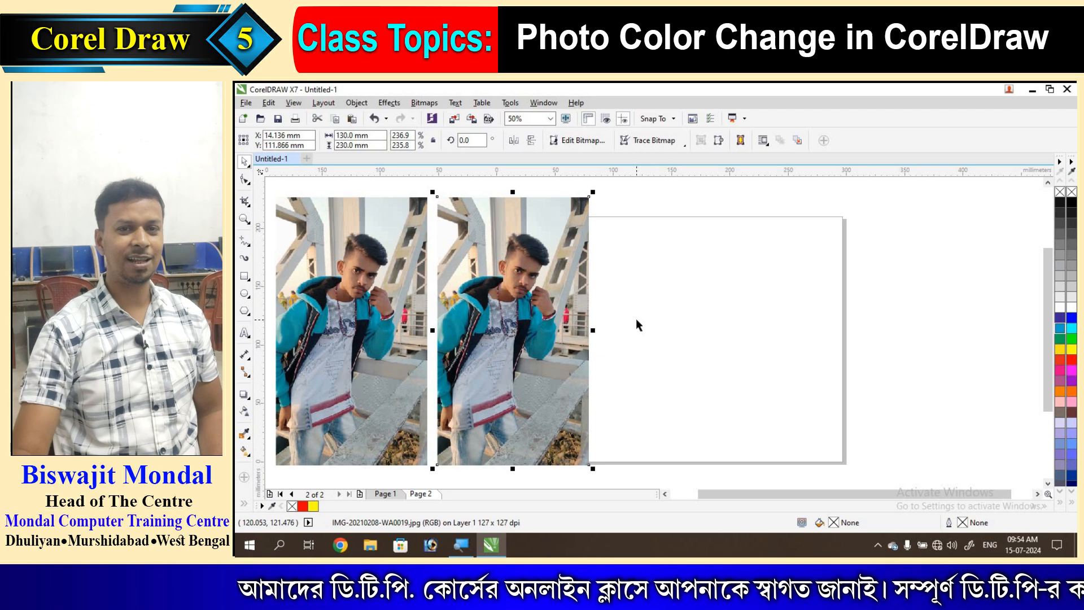
{"action": "left_click", "coordinate": [624, 323]}
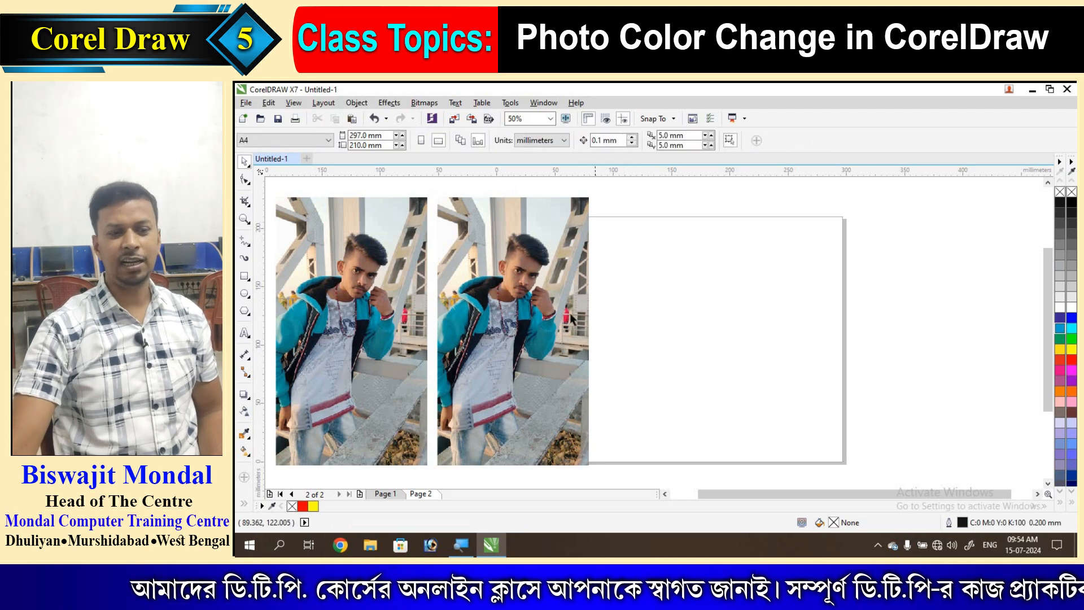
{"action": "left_click", "coordinate": [568, 312]}
- Draw a rectangle on the right part of the page with the Rectangle tool (F6)
{"action": "left_click", "coordinate": [642, 314]}
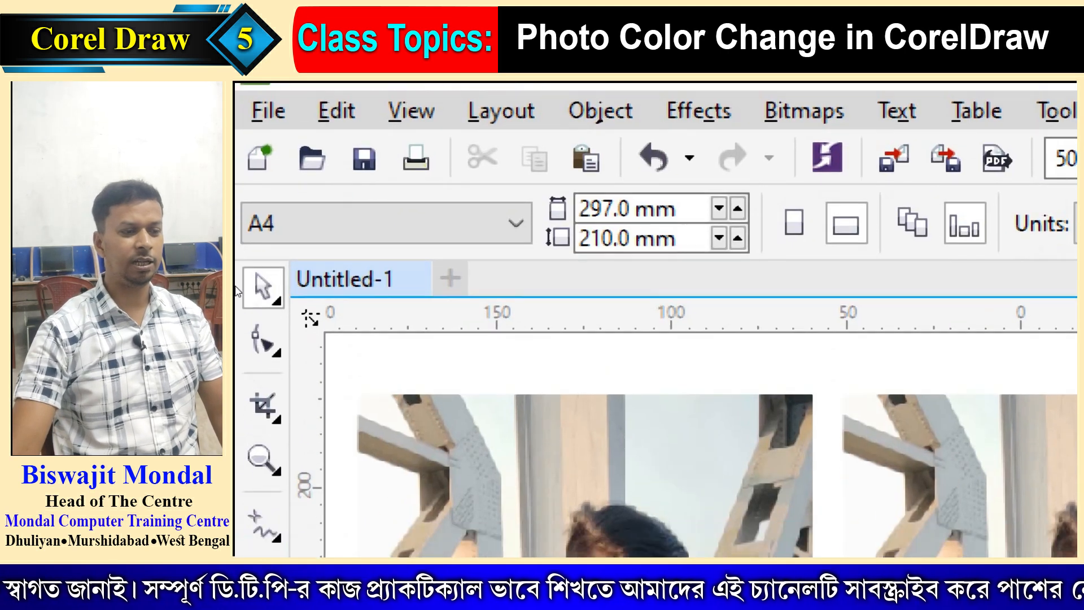
{"action": "key", "text": "F6"}
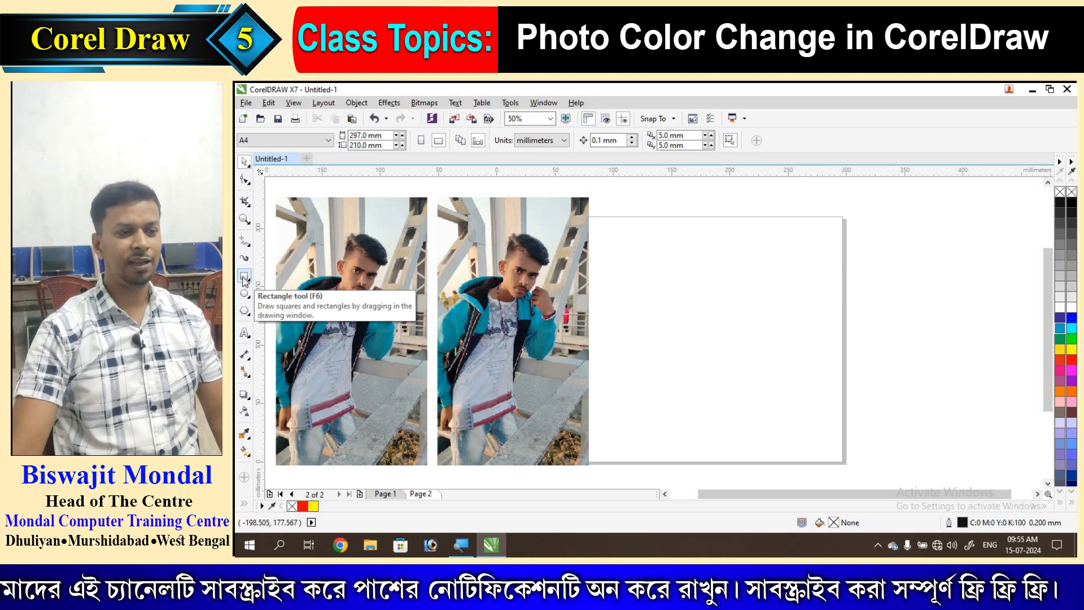
{"action": "left_click", "coordinate": [245, 277]}
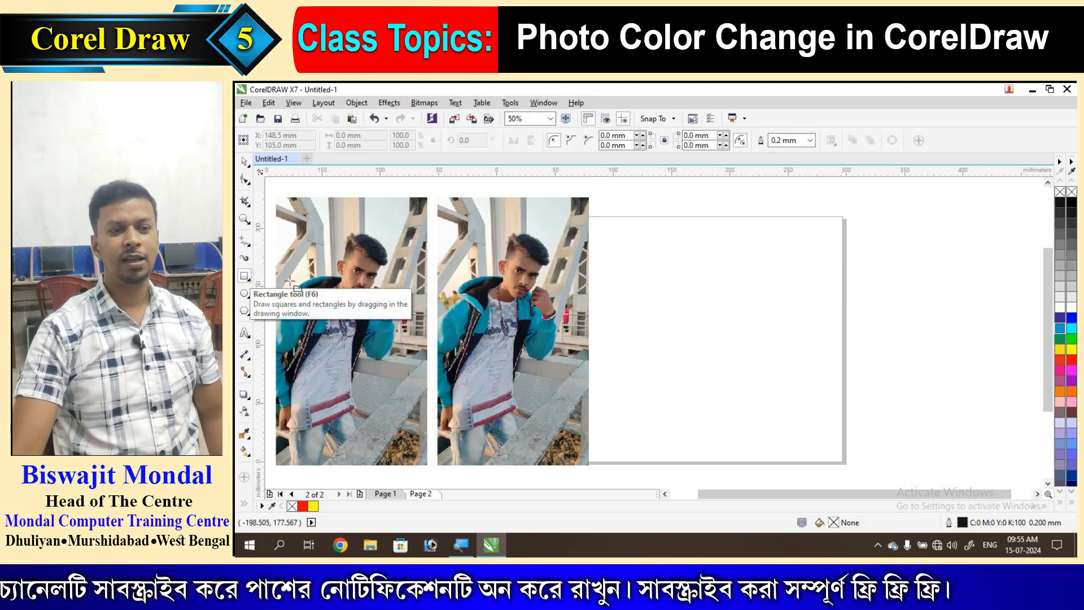
{"action": "left_click_drag", "start_coordinate": [652, 258], "coordinate": [735, 386]}
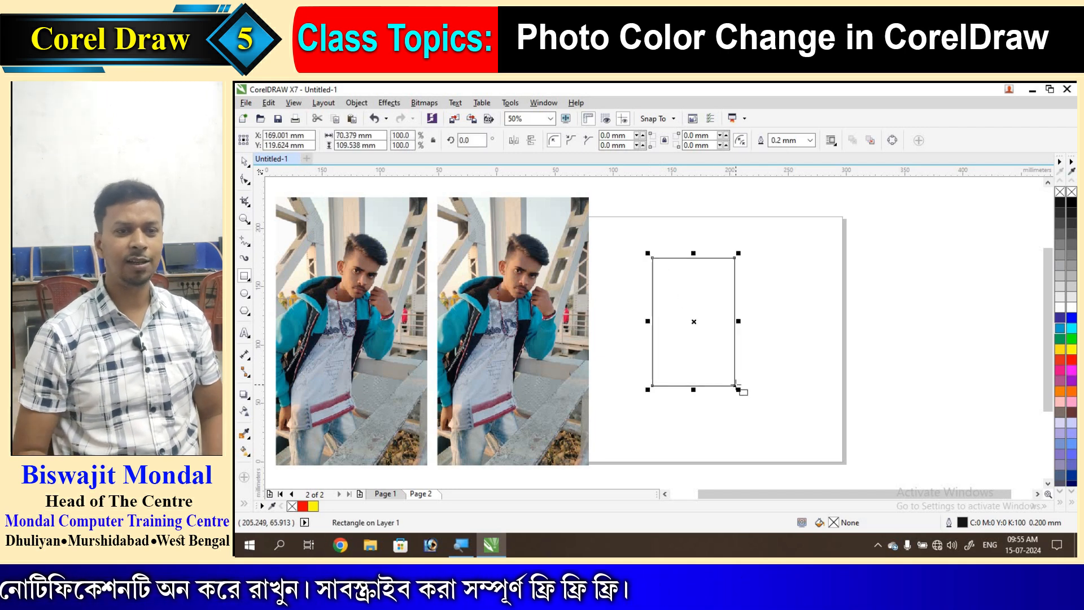
{"action": "left_click", "coordinate": [245, 161]}
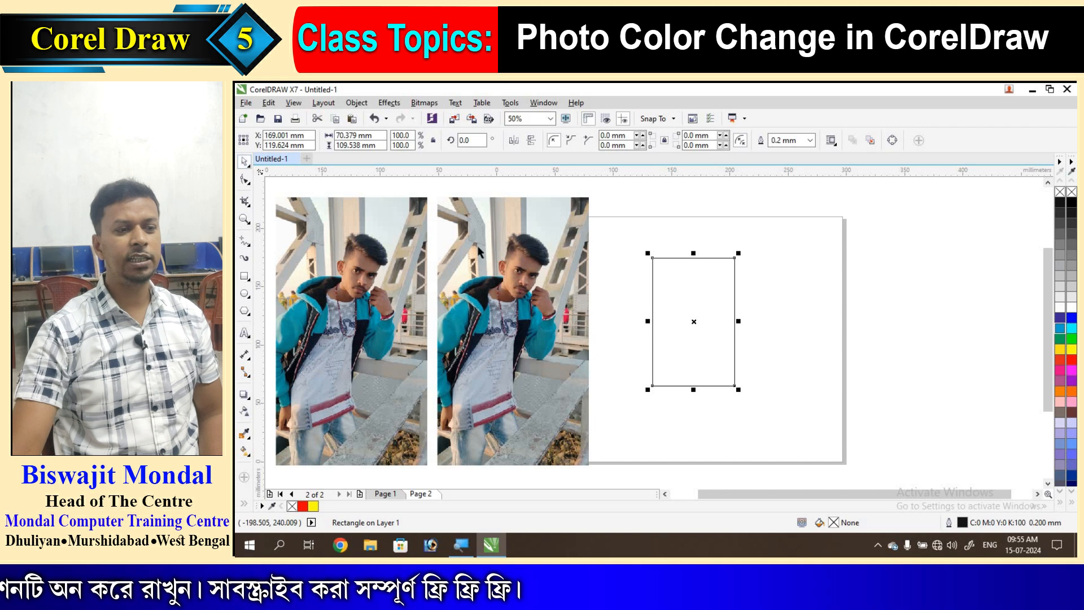
{"action": "left_click", "coordinate": [481, 247]}
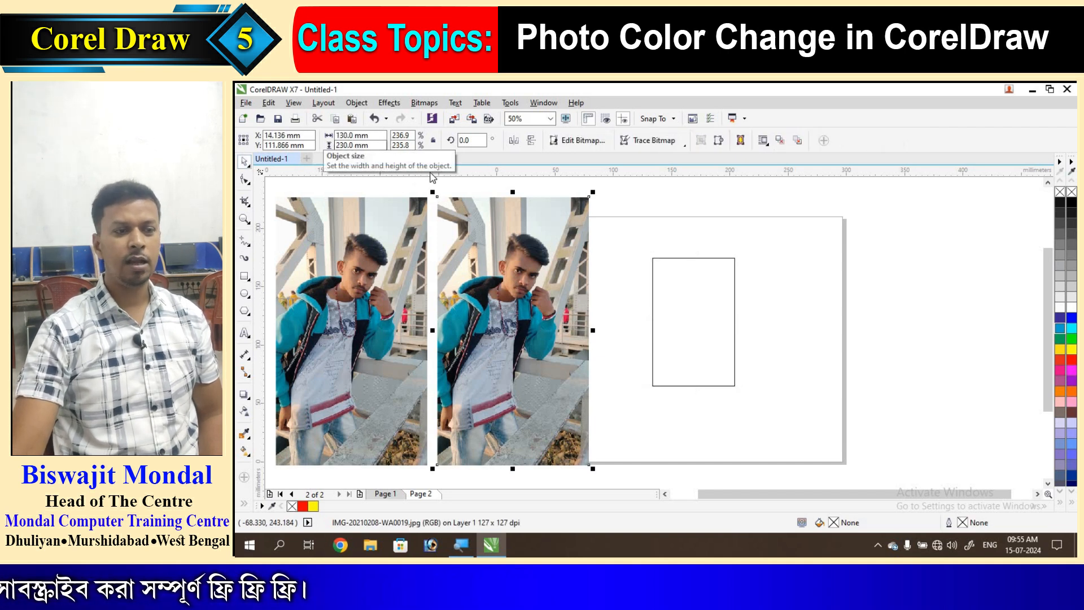
{"action": "left_click", "coordinate": [685, 259]}
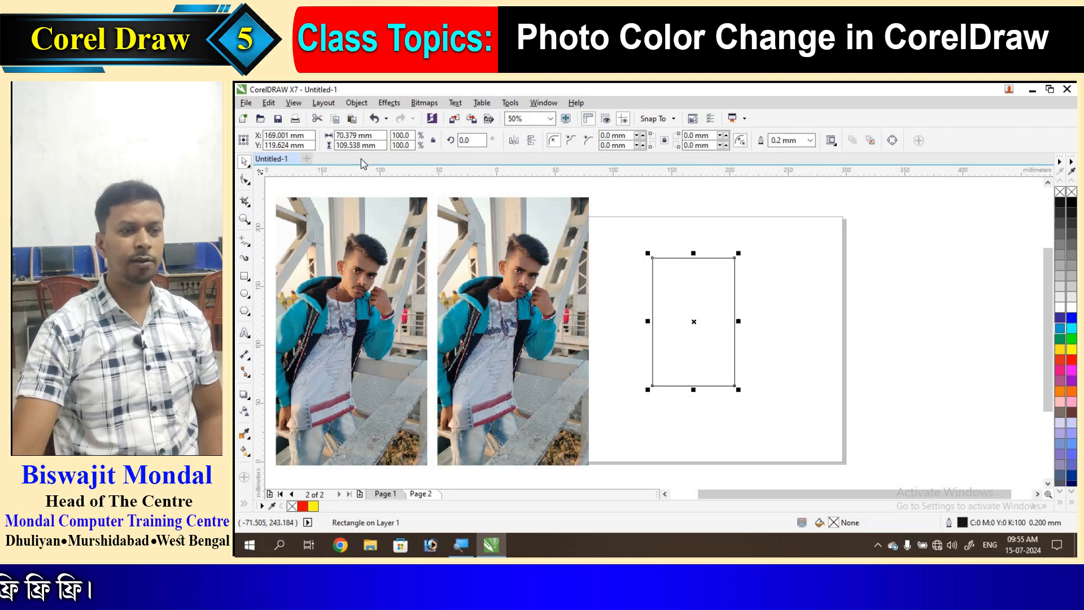
- Size the rectangle to 130 × 230 mm and move it just right of the second photo
{"action": "left_click", "coordinate": [339, 135]}
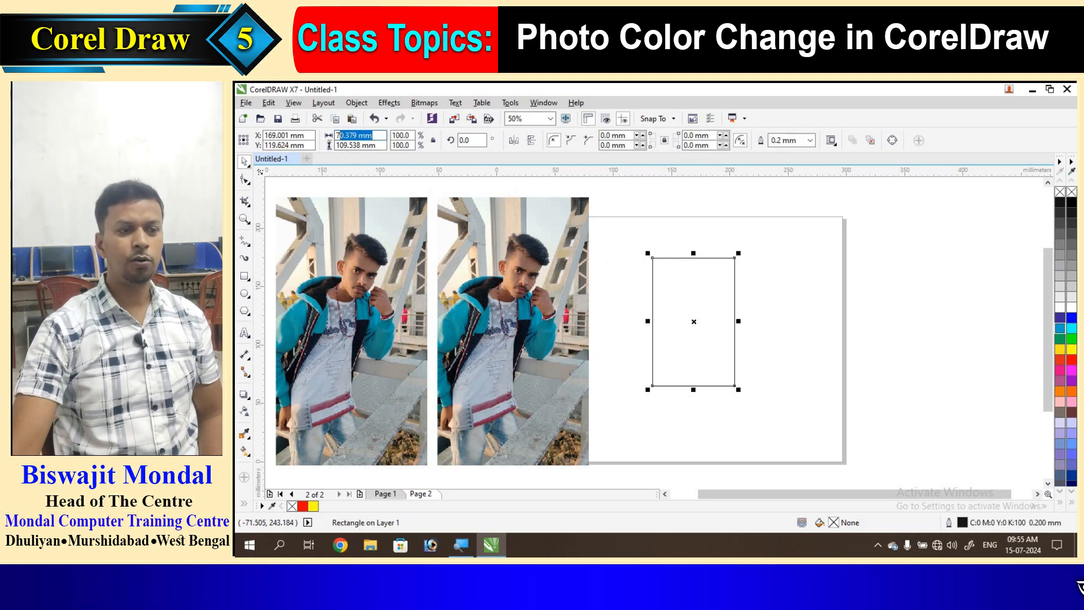
{"action": "type", "text": "130"}
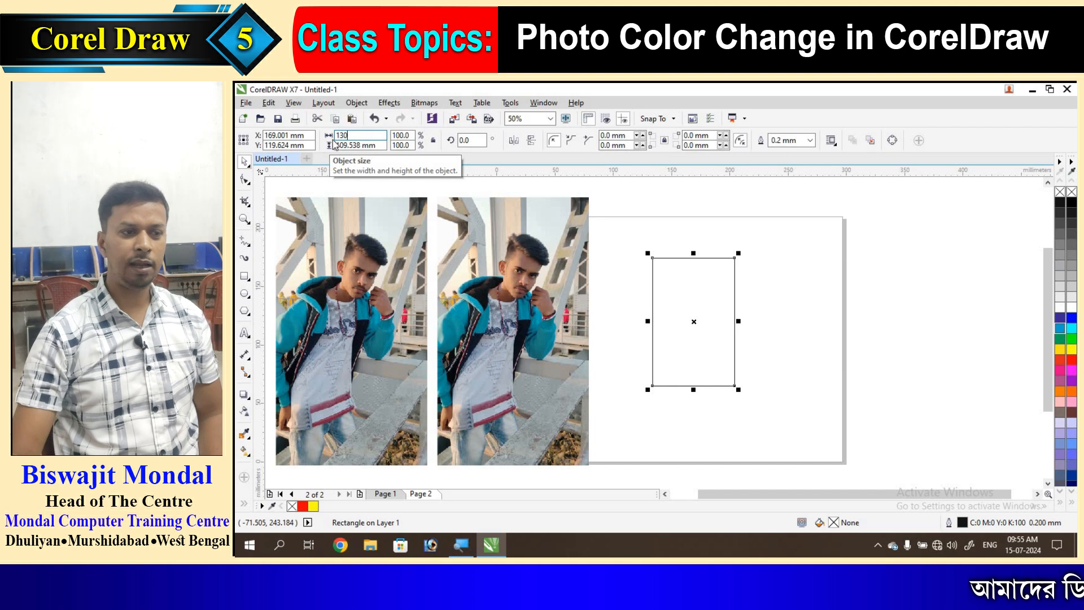
{"action": "key", "text": "Tab"}
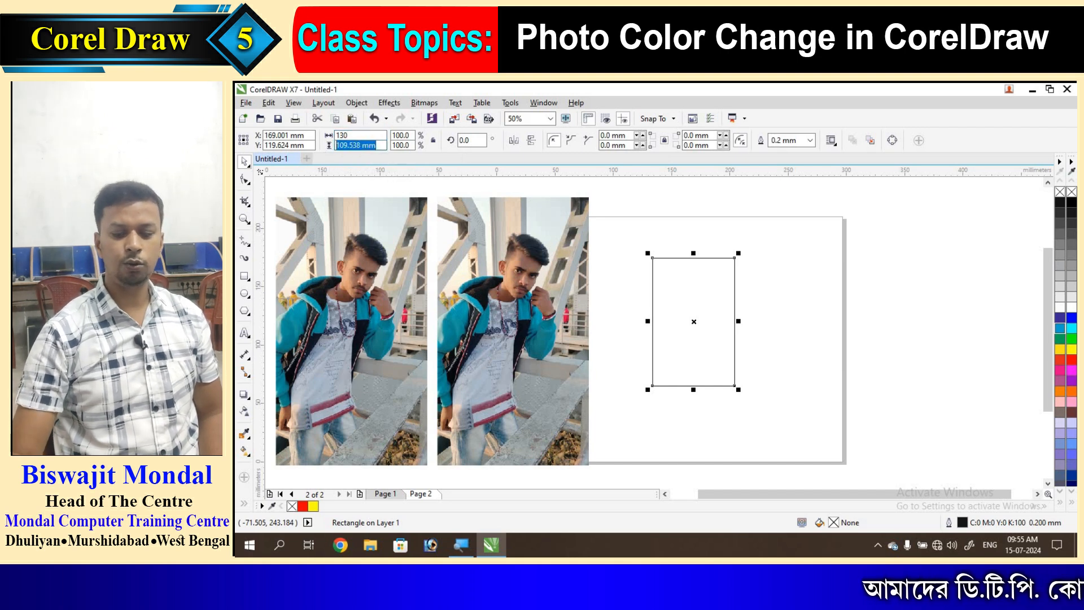
{"action": "type", "text": "230"}
{"action": "key", "text": "Return"}
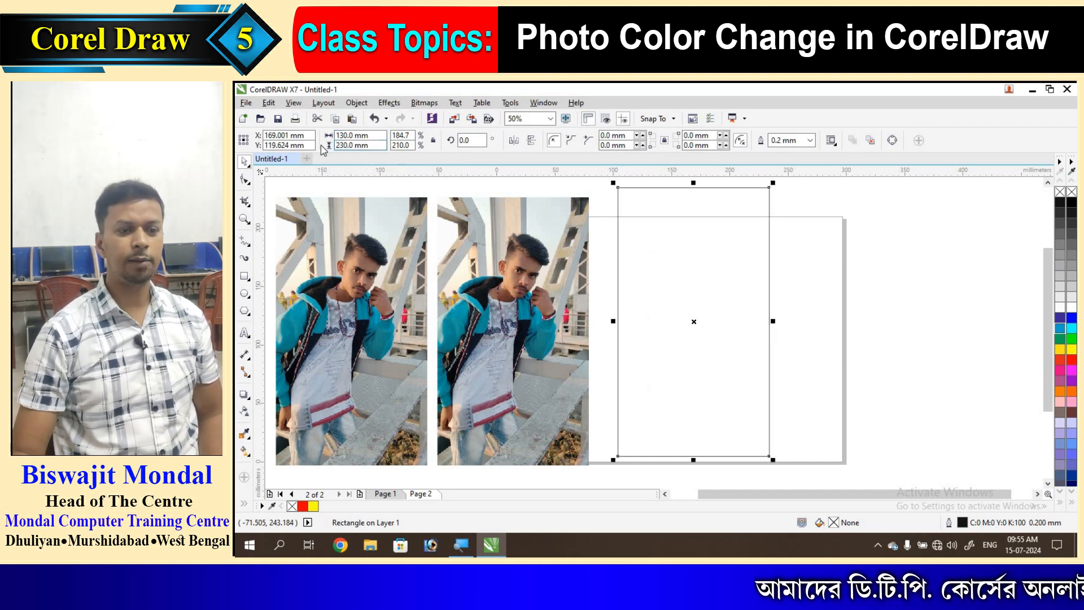
{"action": "left_click_drag", "start_coordinate": [651, 187], "coordinate": [684, 200]}
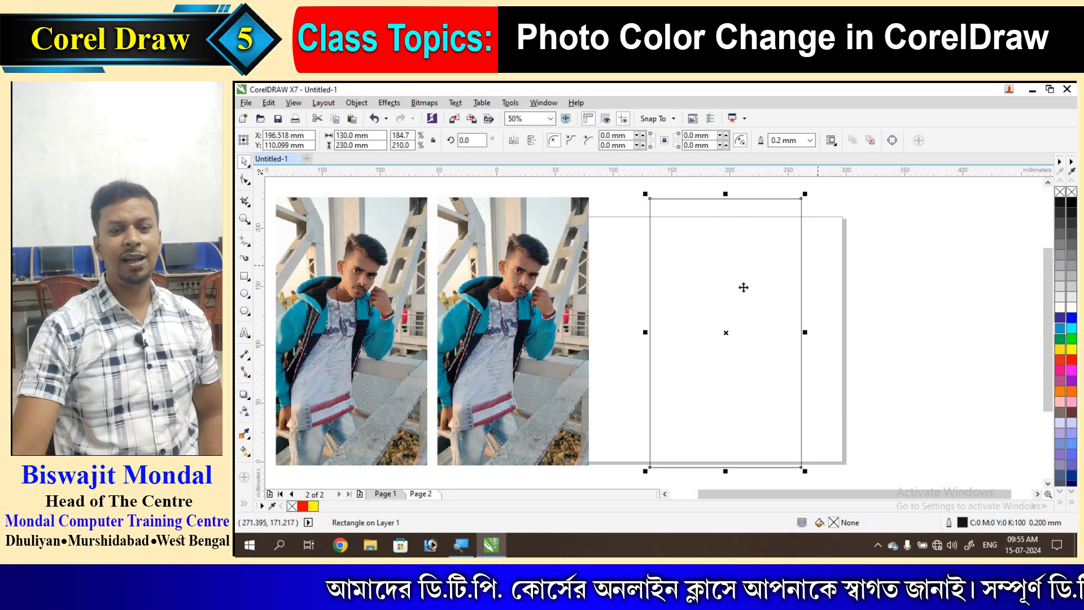
- Fill the rectangle solid red, nudge it toward the second photo, and select both
{"action": "left_click", "coordinate": [1071, 361]}
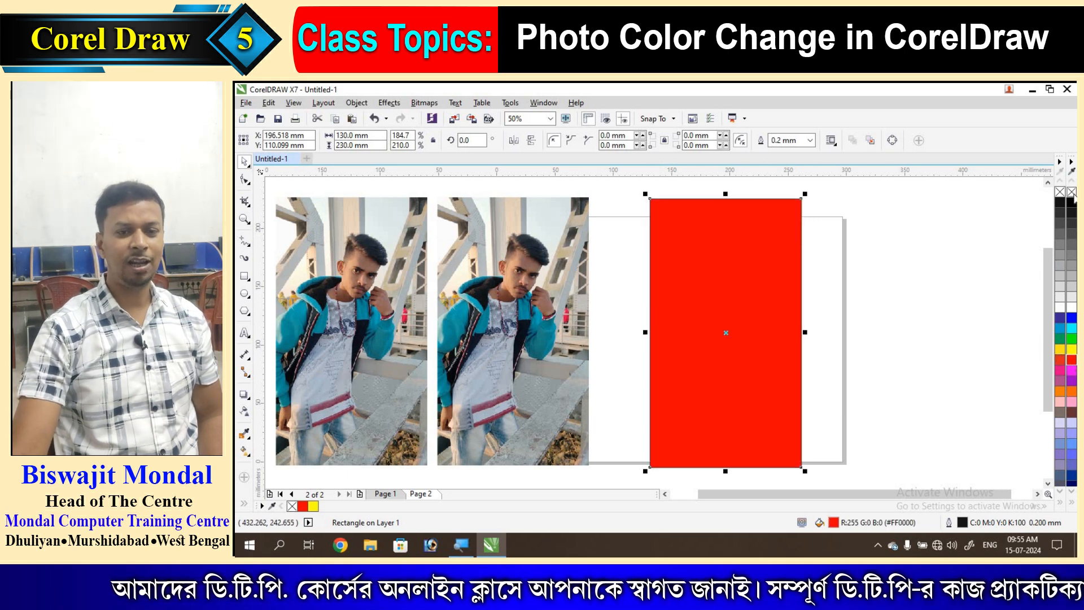
{"action": "left_click", "coordinate": [909, 247]}
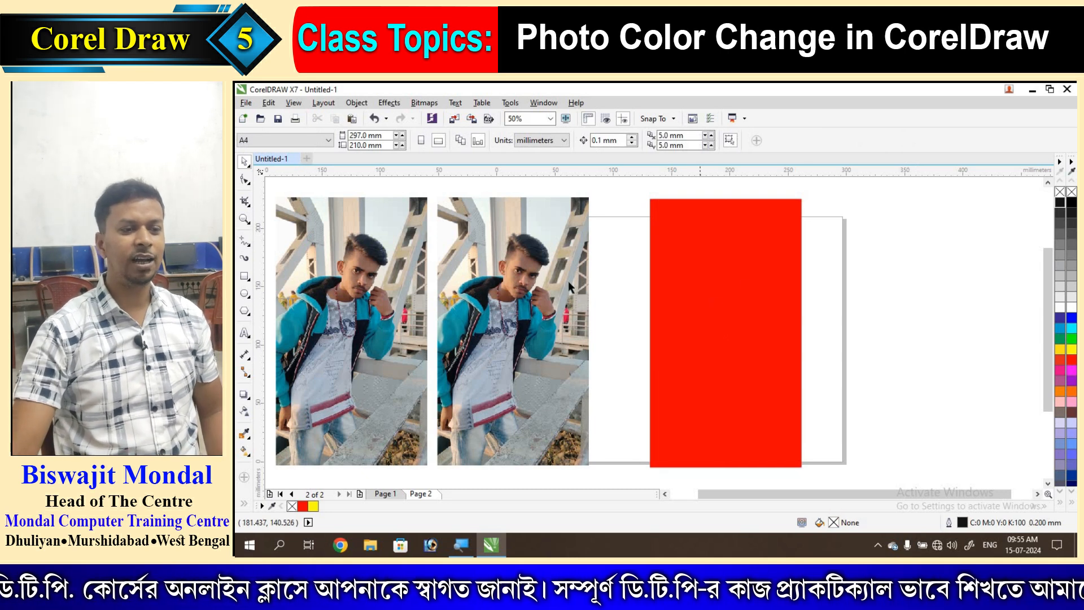
{"action": "left_click", "coordinate": [537, 280]}
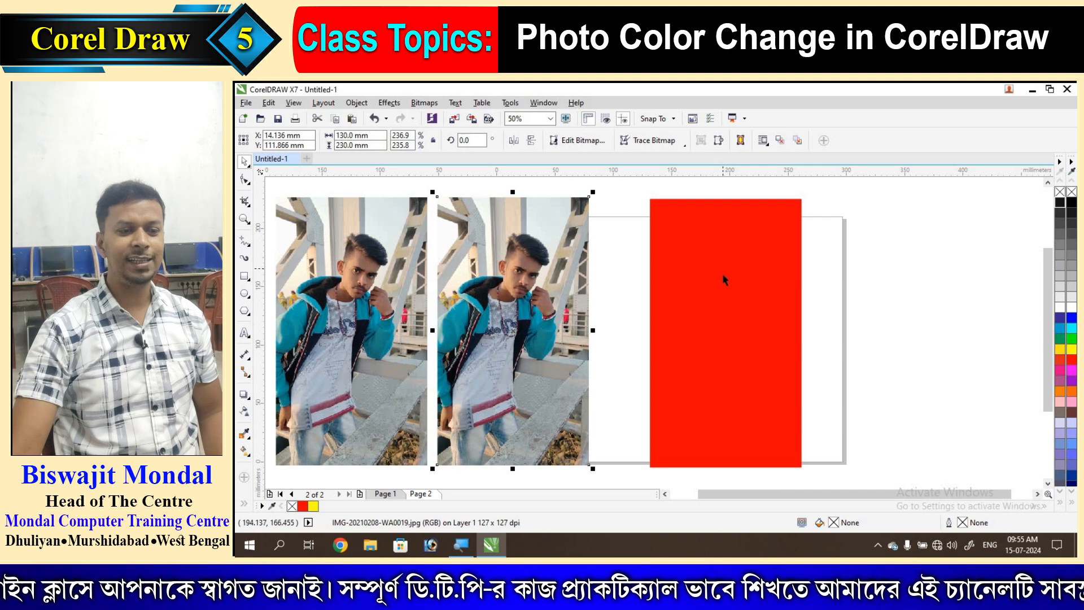
{"action": "mouse_move", "coordinate": [706, 278]}
{"action": "left_mouse_down"}
{"action": "mouse_move", "coordinate": [510, 273]}
{"action": "mouse_move", "coordinate": [736, 273]}
{"action": "mouse_move", "coordinate": [505, 273]}
{"action": "mouse_move", "coordinate": [704, 282]}
{"action": "left_mouse_up"}
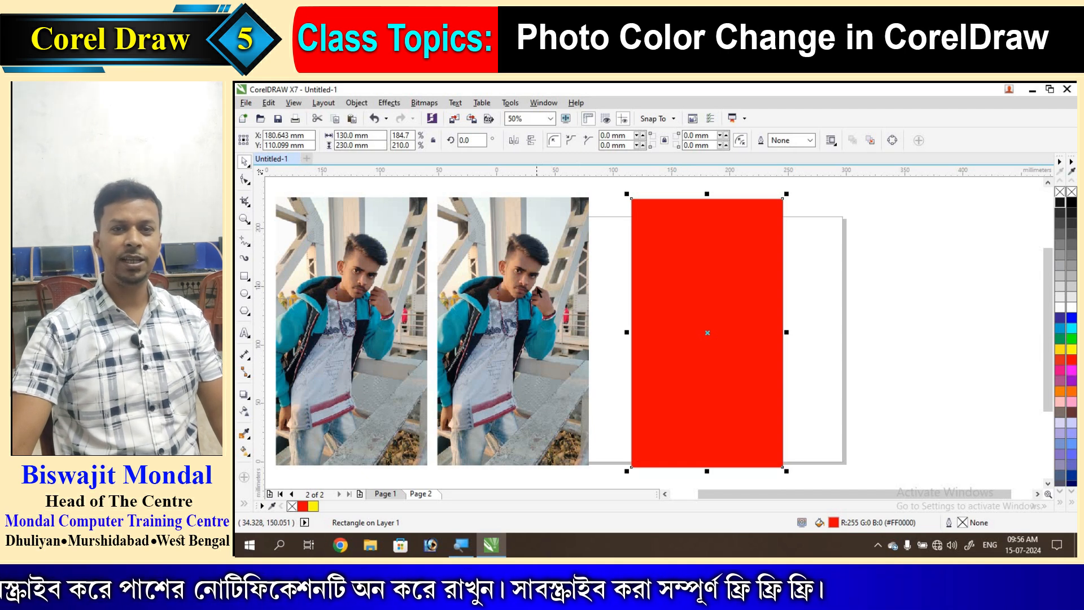
{"action": "left_click", "coordinate": [532, 285], "text": "shift"}
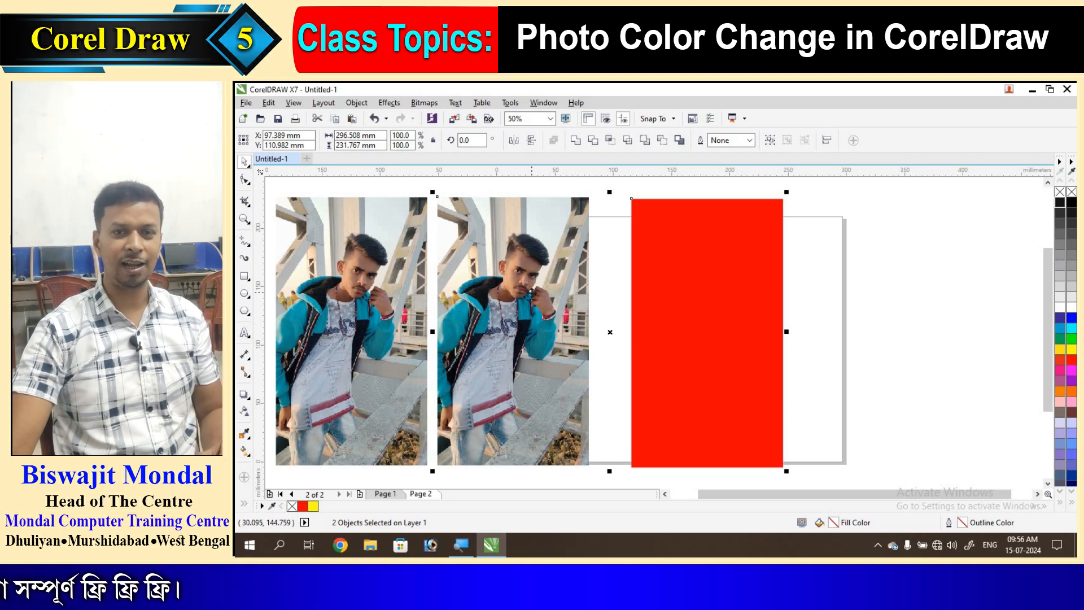
- Center-align the red rectangle over the second photo so it covers it exactly
{"action": "left_click", "coordinate": [822, 296]}
{"action": "left_click", "coordinate": [714, 272]}
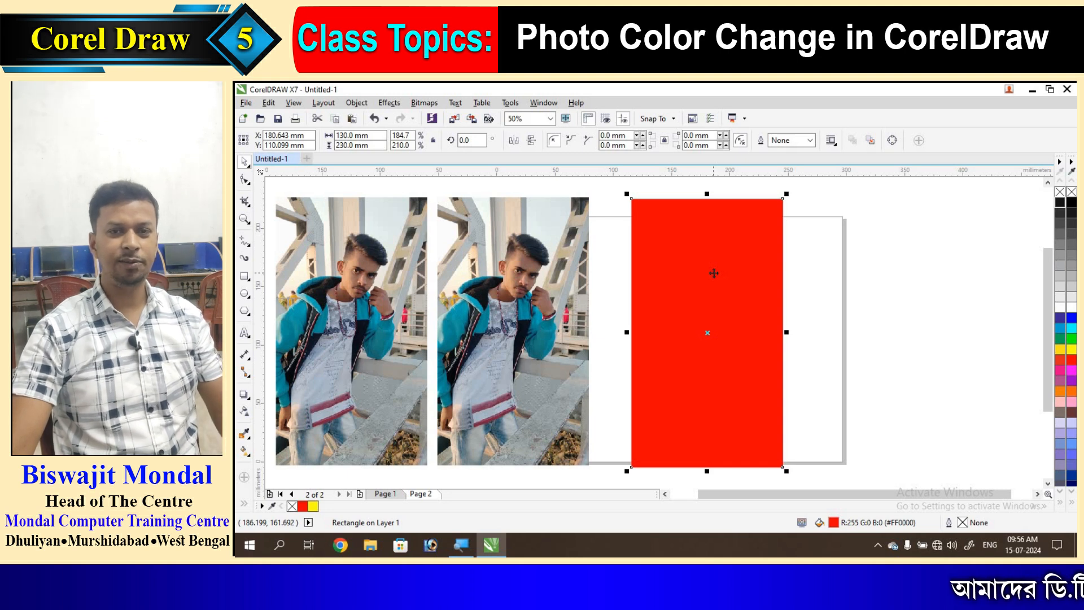
{"action": "left_click", "coordinate": [541, 274], "text": "shift"}
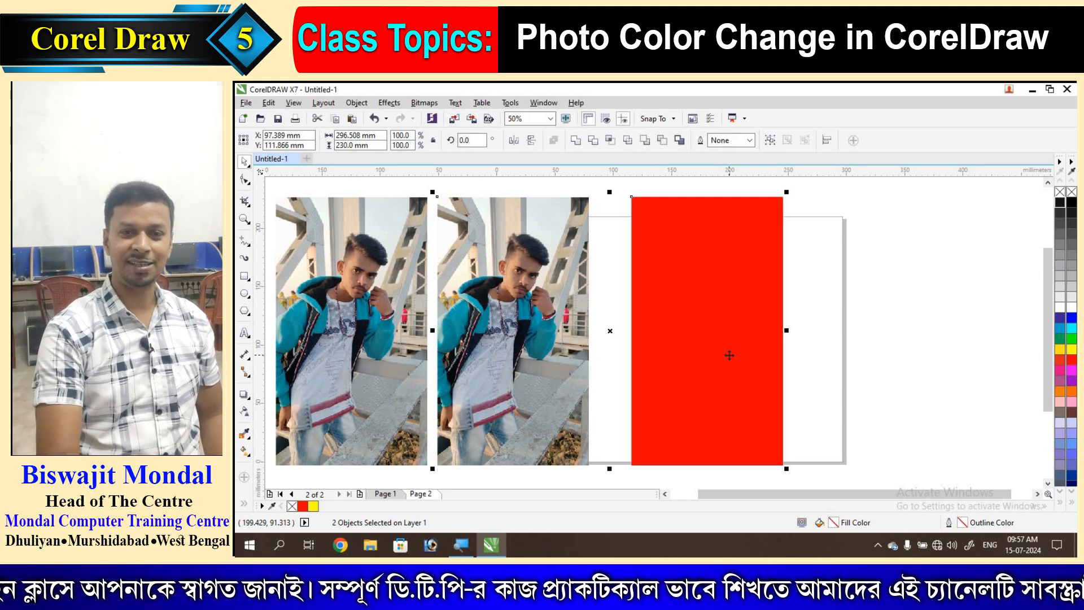
{"action": "key", "text": "c"}
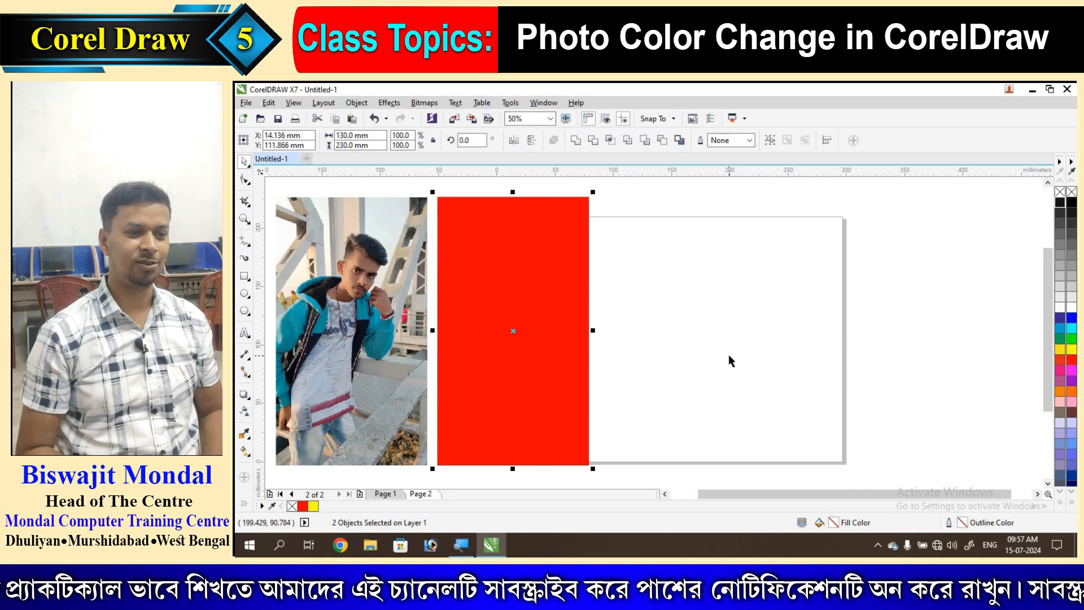
{"action": "left_click", "coordinate": [727, 362]}
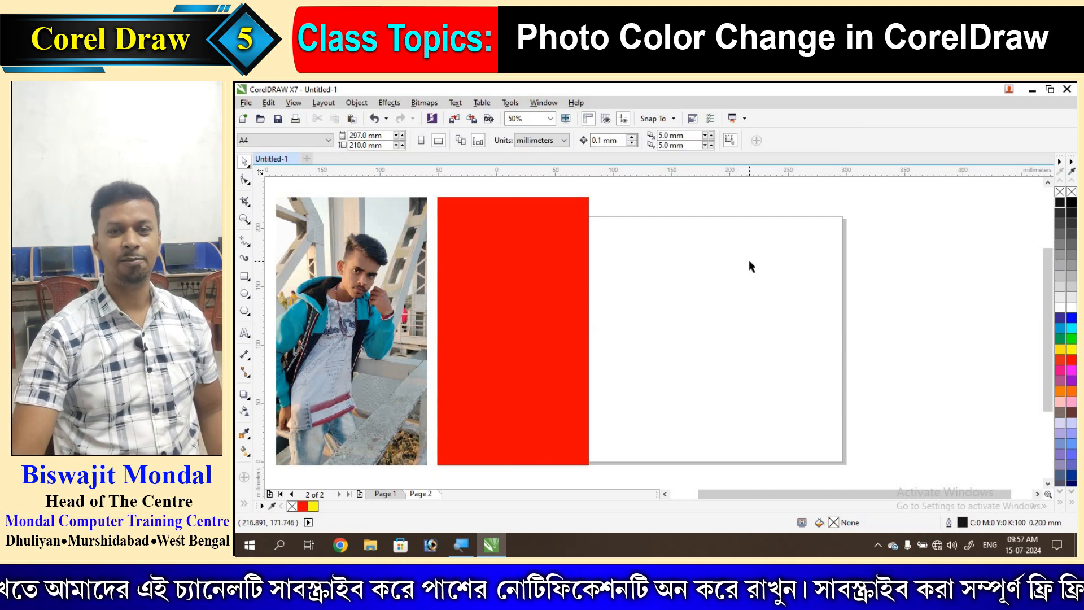
- Open the Lens docker for the red rectangle from the Effects menu, reopening it with Alt+F3
{"action": "left_click", "coordinate": [515, 266]}
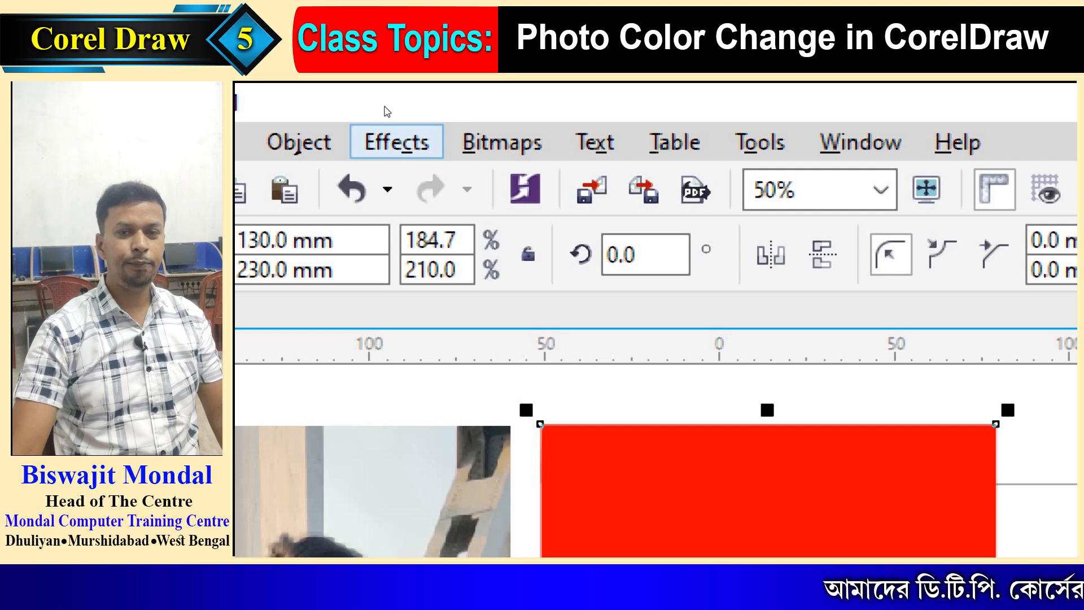
{"action": "left_click", "coordinate": [388, 132]}
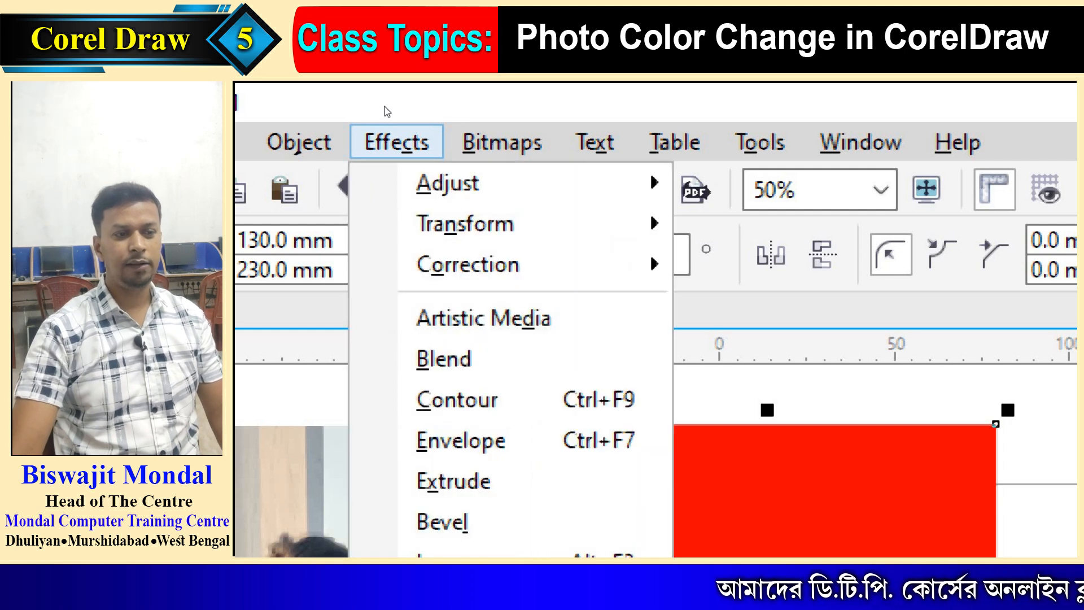
{"action": "key", "text": "Down"}
{"action": "key", "text": "Down"}
{"action": "key", "text": "Down"}
{"action": "key", "text": "Down"}
{"action": "key", "text": "Down"}
{"action": "key", "text": "Down"}
{"action": "key", "text": "Down"}
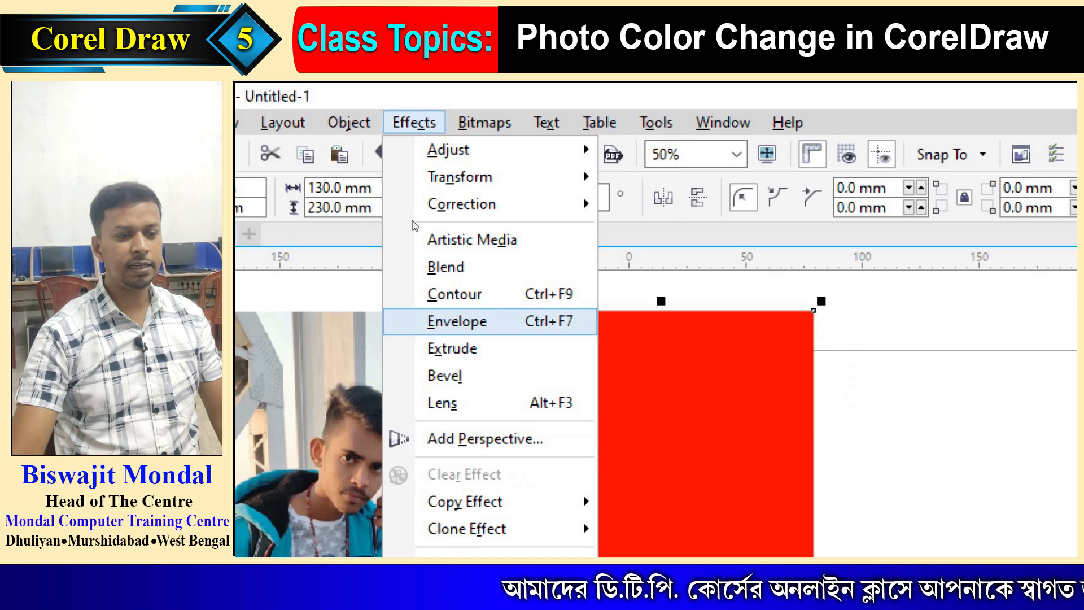
{"action": "key", "text": "Down"}
{"action": "key", "text": "Down"}
{"action": "key", "text": "Down"}
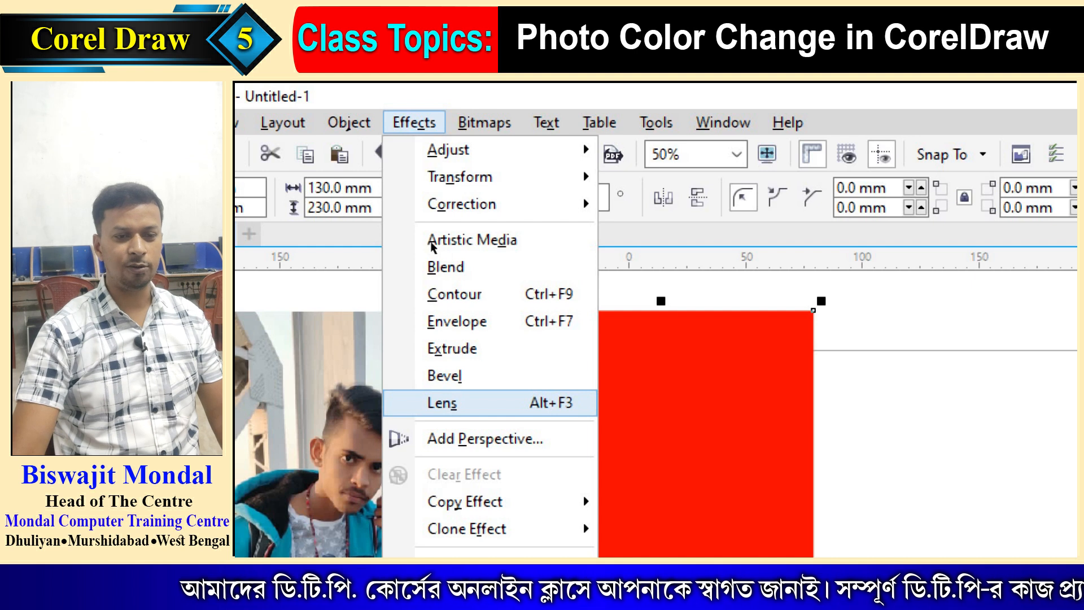
{"action": "left_click", "coordinate": [466, 403]}
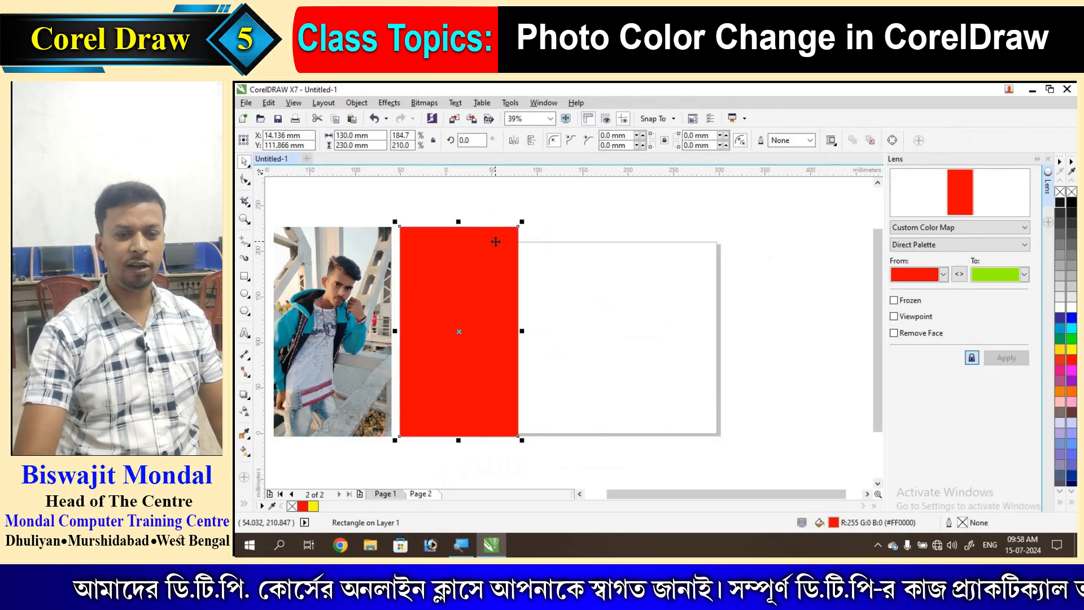
{"action": "left_click", "coordinate": [1048, 159]}
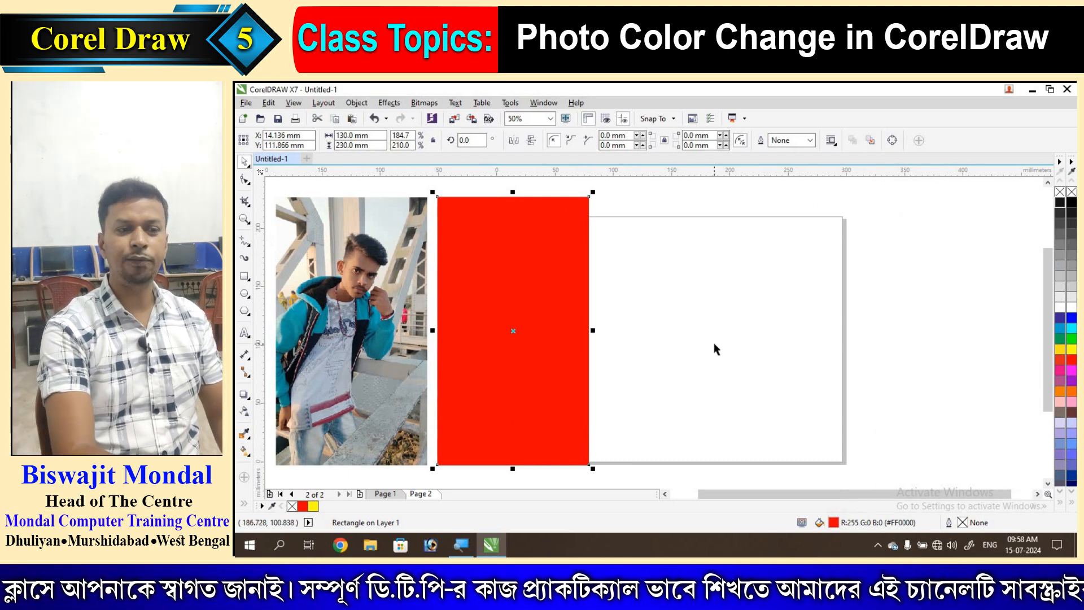
{"action": "key", "text": "alt+F3"}
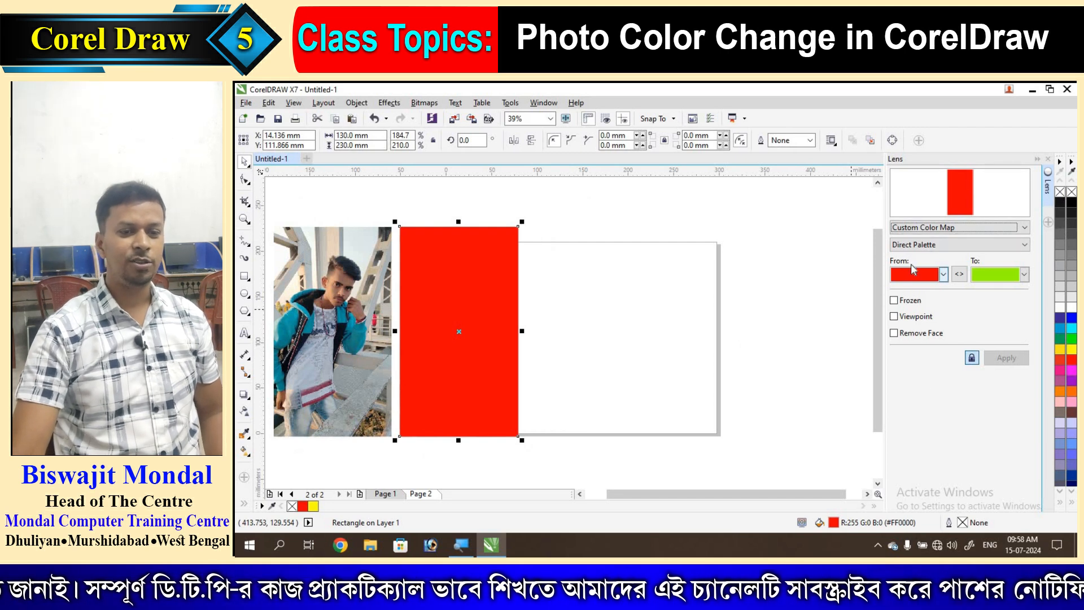
- Apply a Brighten lens to the rectangle and settle its rate at 50
{"action": "left_click", "coordinate": [1025, 228]}
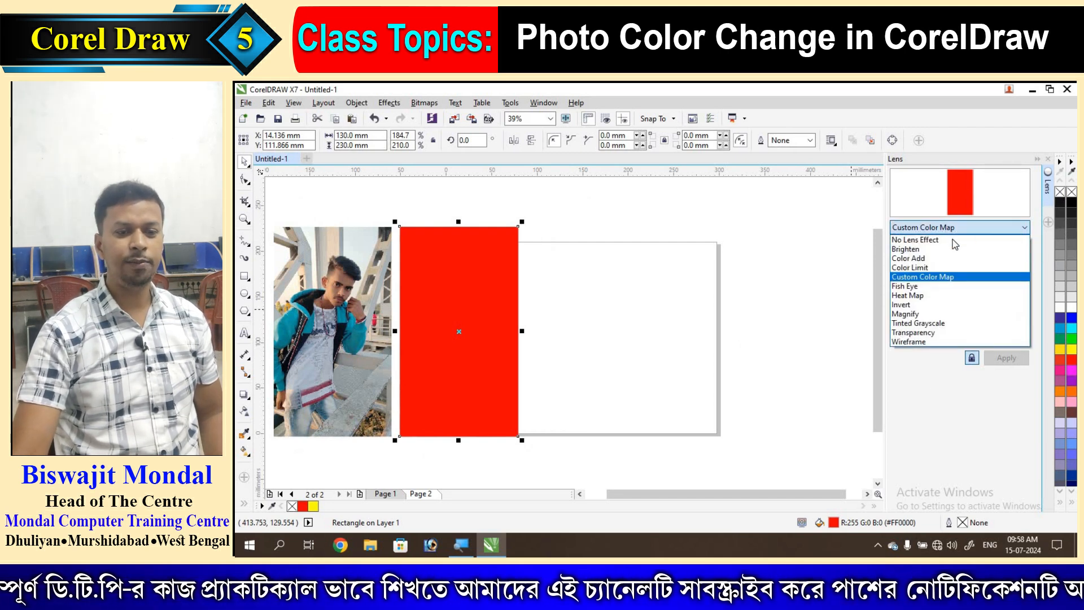
{"action": "left_click", "coordinate": [897, 236]}
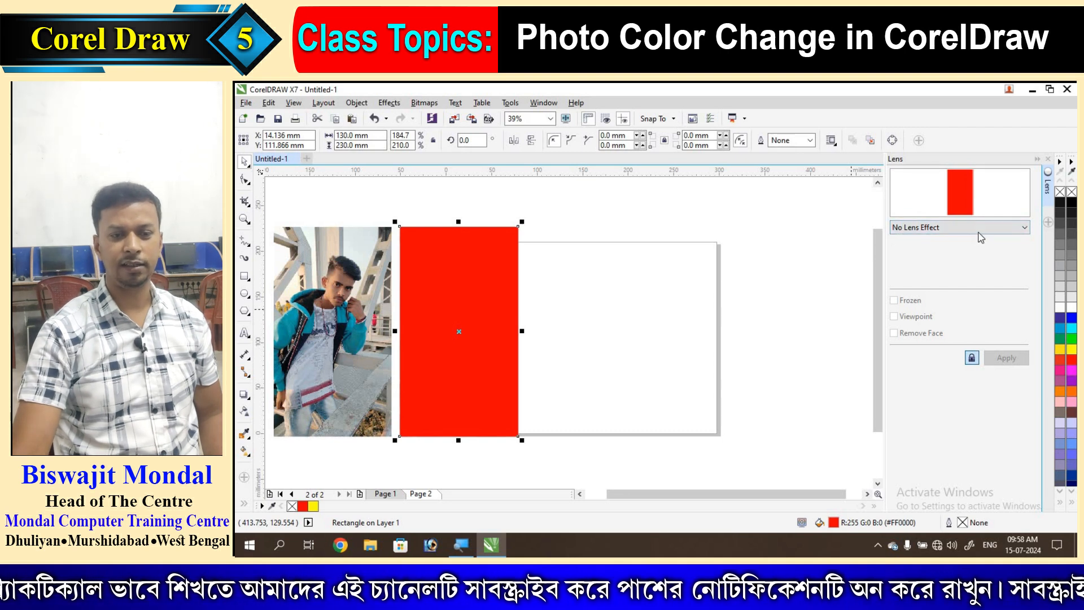
{"action": "left_click", "coordinate": [1026, 228]}
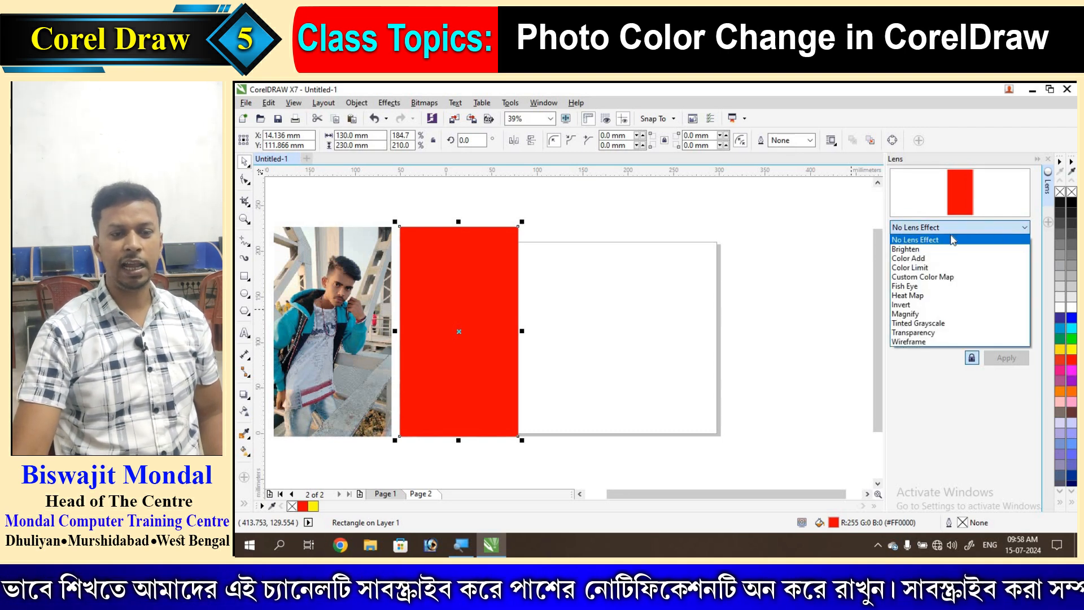
{"action": "left_click", "coordinate": [926, 249]}
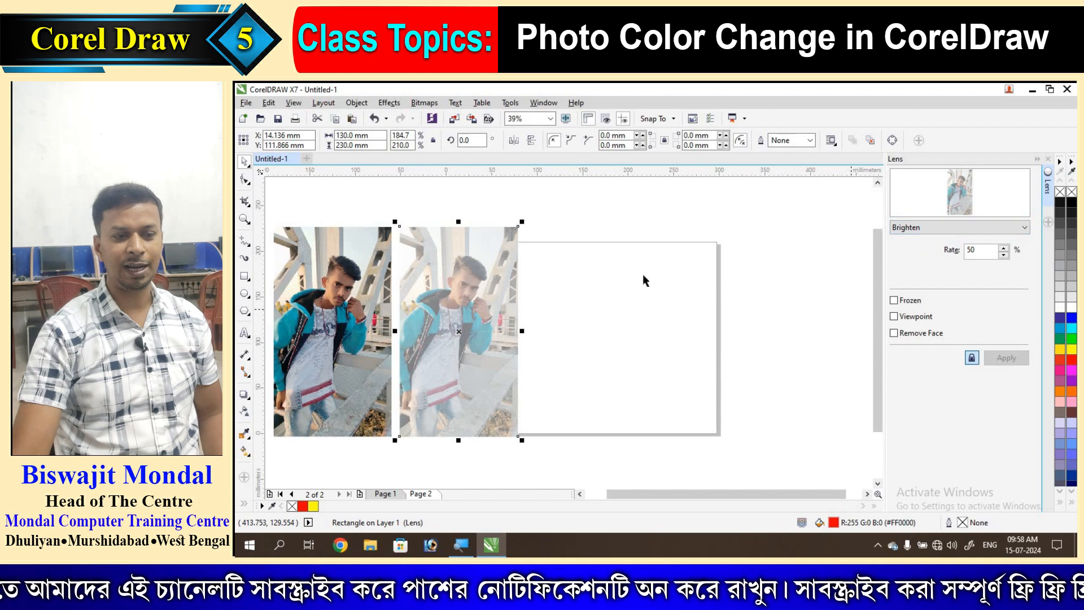
{"action": "left_click", "coordinate": [1004, 257]}
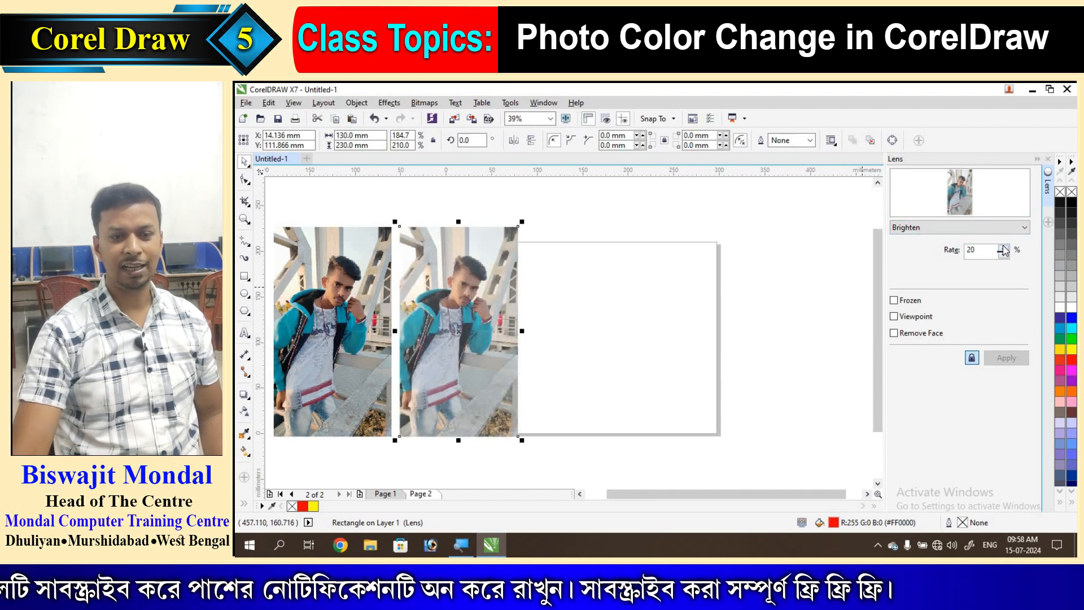
{"action": "left_click", "coordinate": [1003, 249]}
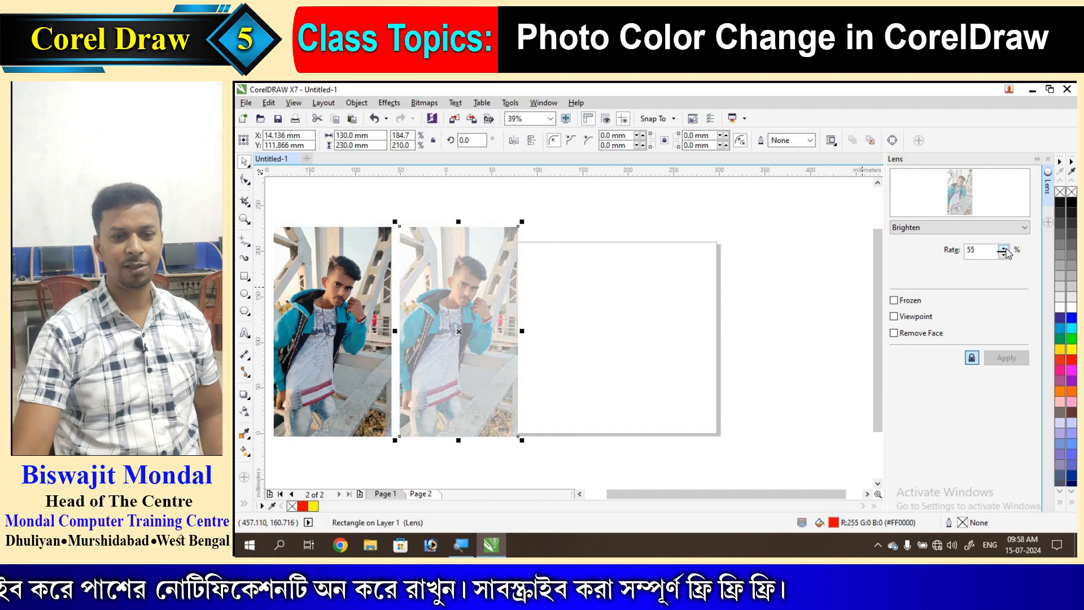
{"action": "left_click", "coordinate": [1003, 249]}
{"action": "left_click", "coordinate": [1003, 255]}
{"action": "left_click", "coordinate": [1004, 256]}
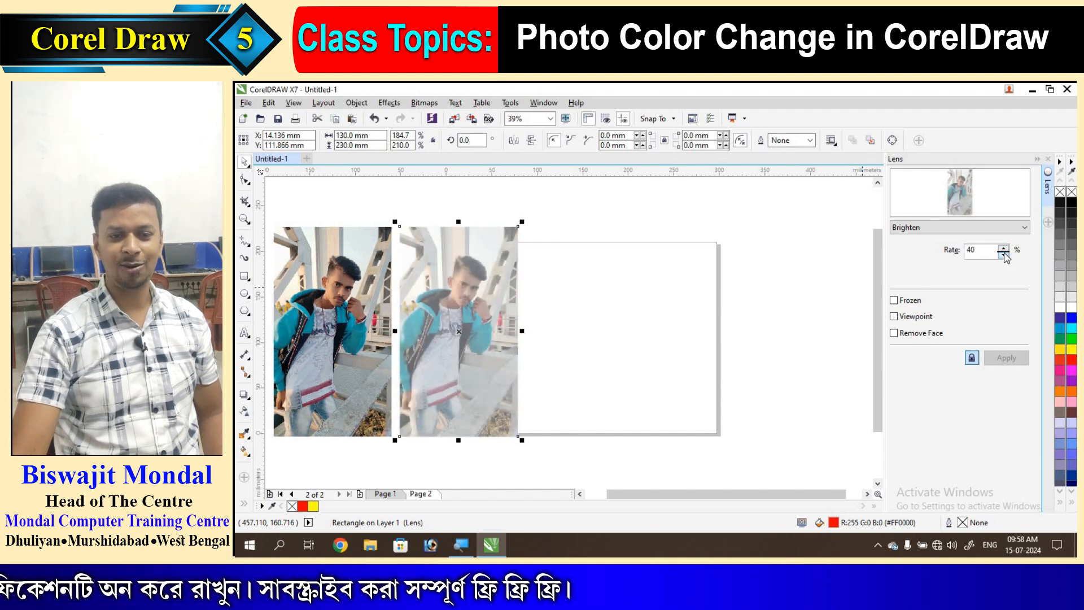
{"action": "left_click", "coordinate": [1003, 249]}
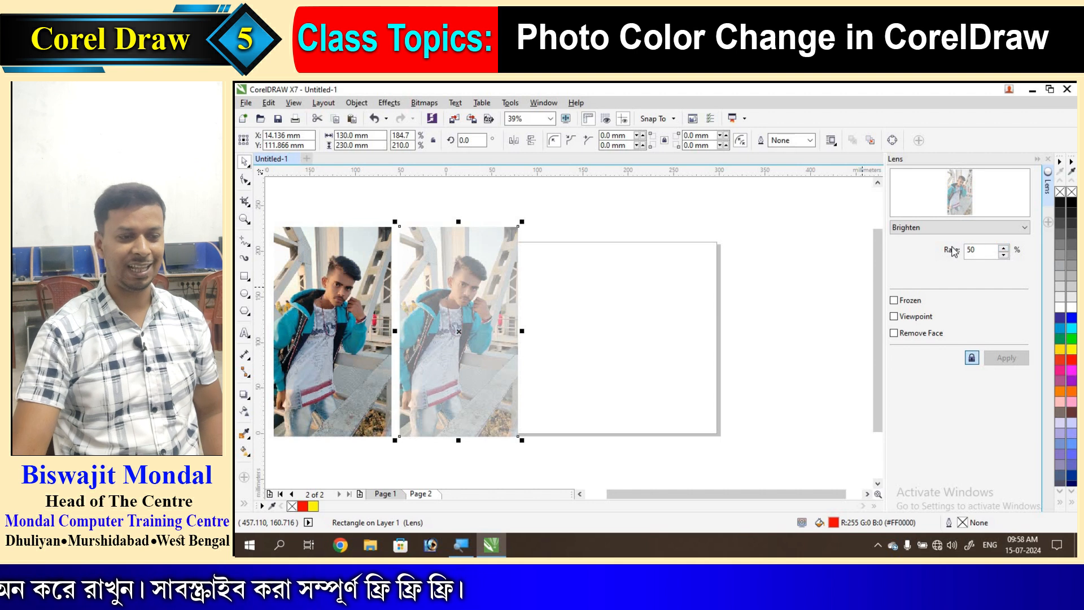
{"action": "left_click", "coordinate": [967, 227]}
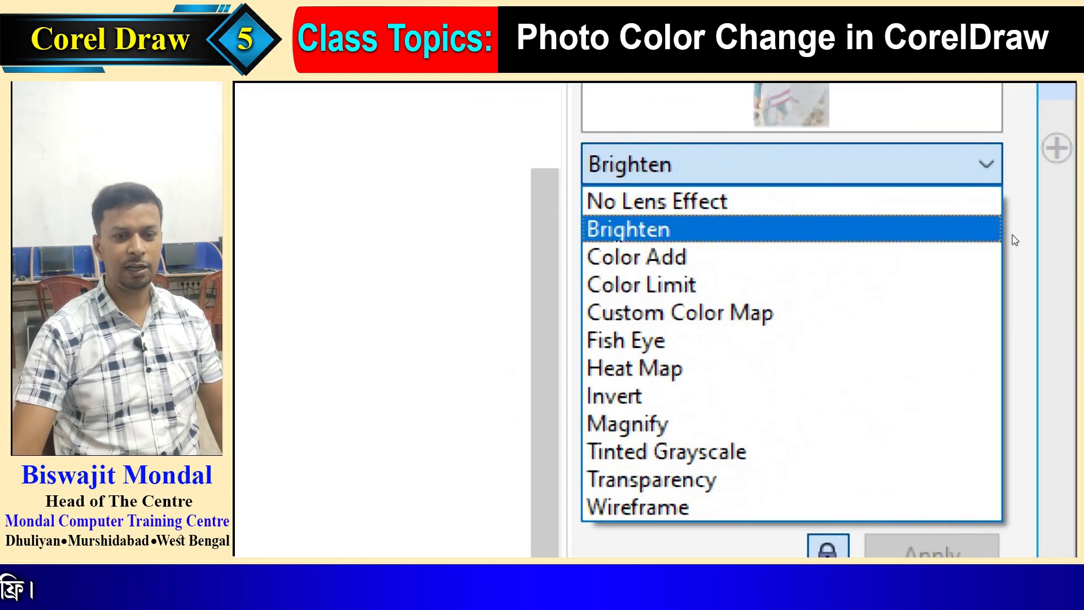
- Reset the lens to No Lens Effect, then pick Custom Color Map from the lens types
{"action": "key", "text": "Up"}
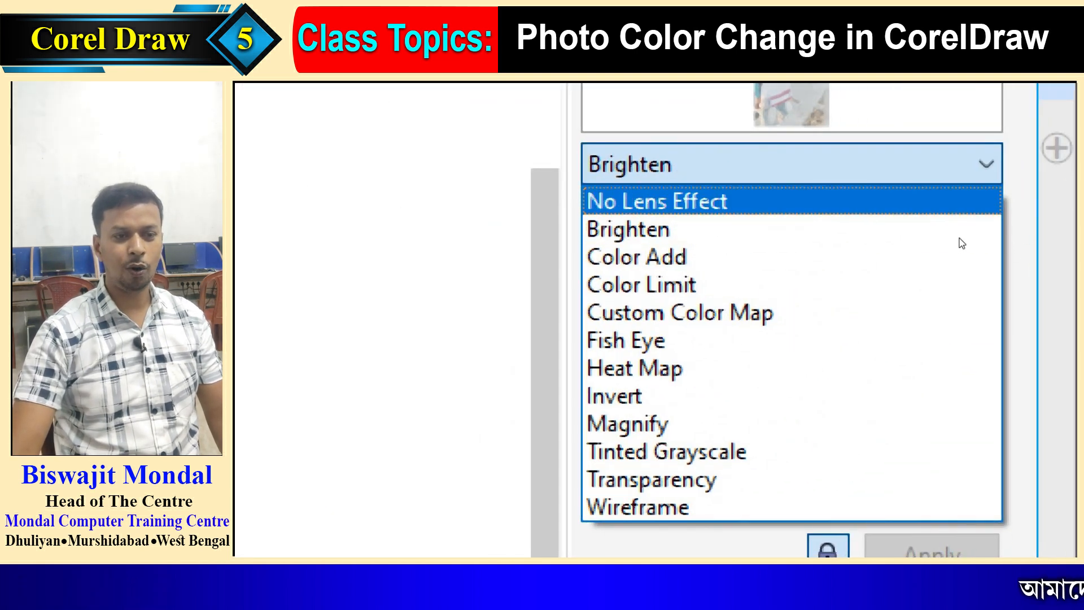
{"action": "key", "text": "Return"}
{"action": "key", "text": "alt+Down"}
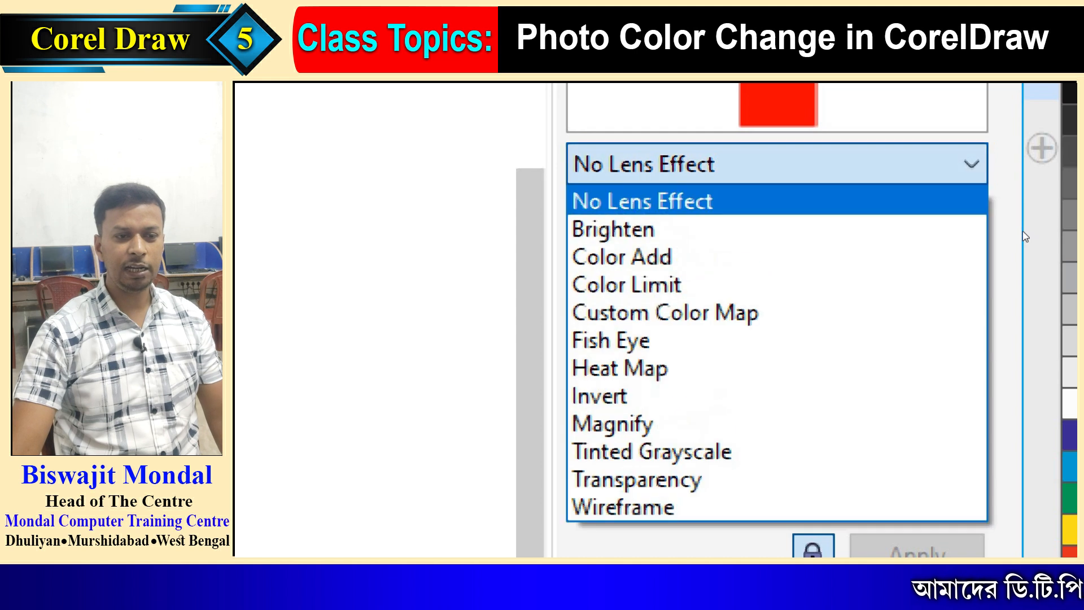
{"action": "key", "text": "Down"}
{"action": "key", "text": "Down"}
{"action": "key", "text": "Down"}
{"action": "key", "text": "Down"}
{"action": "key", "text": "Down"}
{"action": "key", "text": "Down"}
{"action": "key", "text": "Down"}
{"action": "key", "text": "Down"}
{"action": "key", "text": "Down"}
{"action": "key", "text": "Down"}
{"action": "key", "text": "Down"}
{"action": "key", "text": "Up"}
{"action": "key", "text": "Up"}
{"action": "key", "text": "Up"}
{"action": "key", "text": "Up"}
{"action": "key", "text": "Up"}
{"action": "key", "text": "Up"}
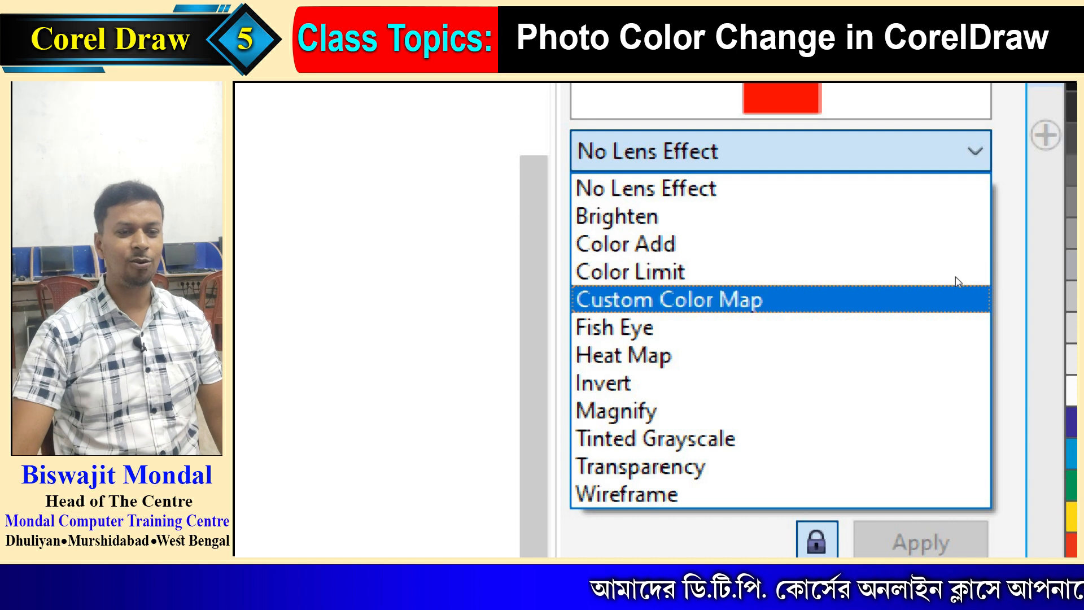
{"action": "key", "text": "Return"}
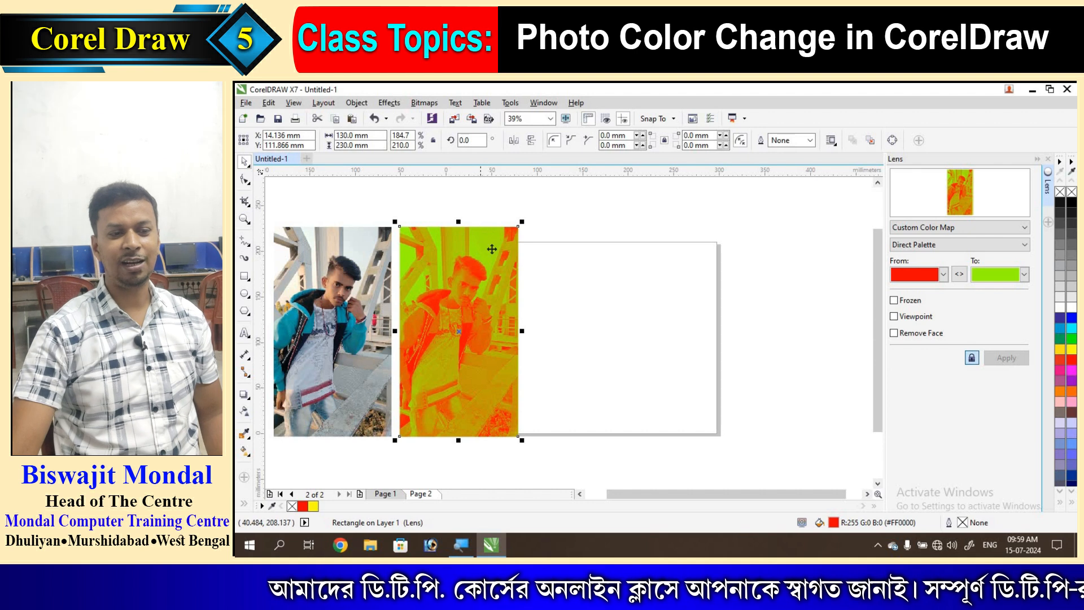
- Set the Custom Color Map lens's To colour to white
{"action": "left_click", "coordinate": [1024, 275]}
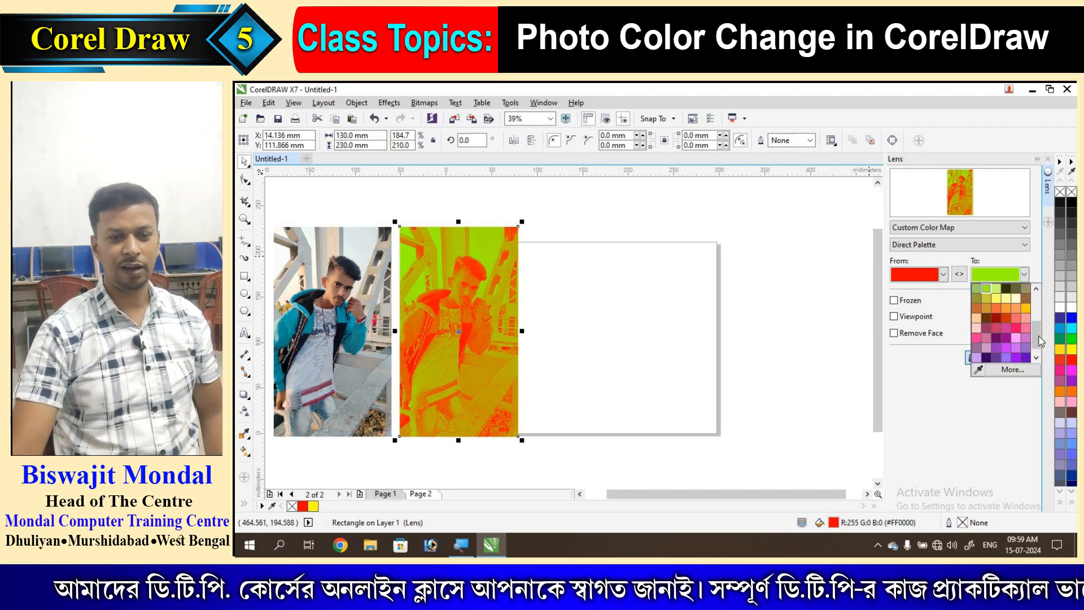
{"action": "scroll", "coordinate": [1041, 321], "scroll_direction": "up", "scroll_amount": 3}
{"action": "left_click", "coordinate": [1015, 298]}
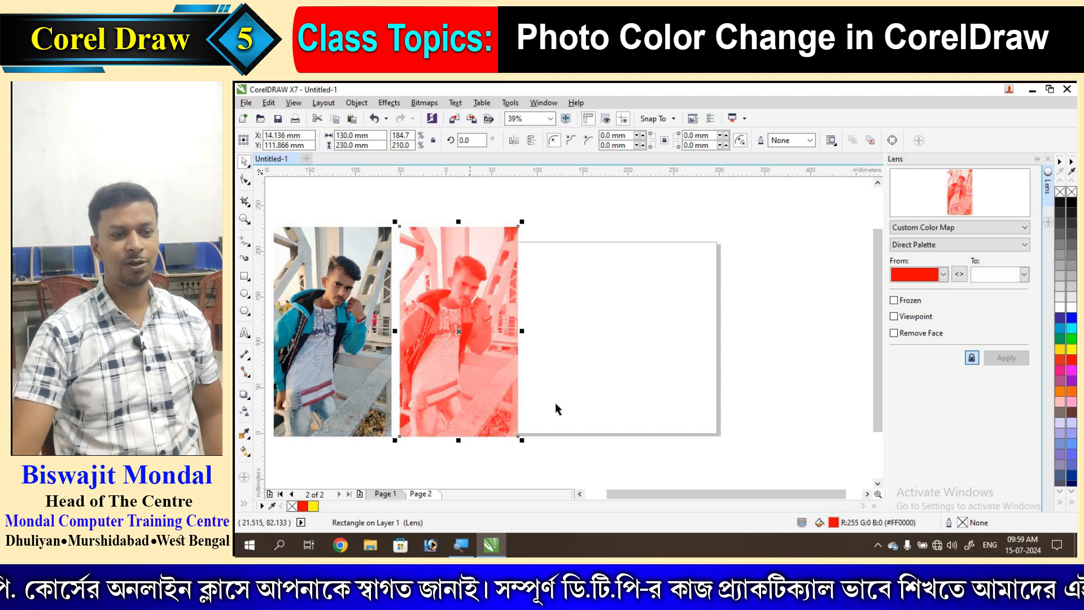
{"action": "left_click", "coordinate": [612, 406]}
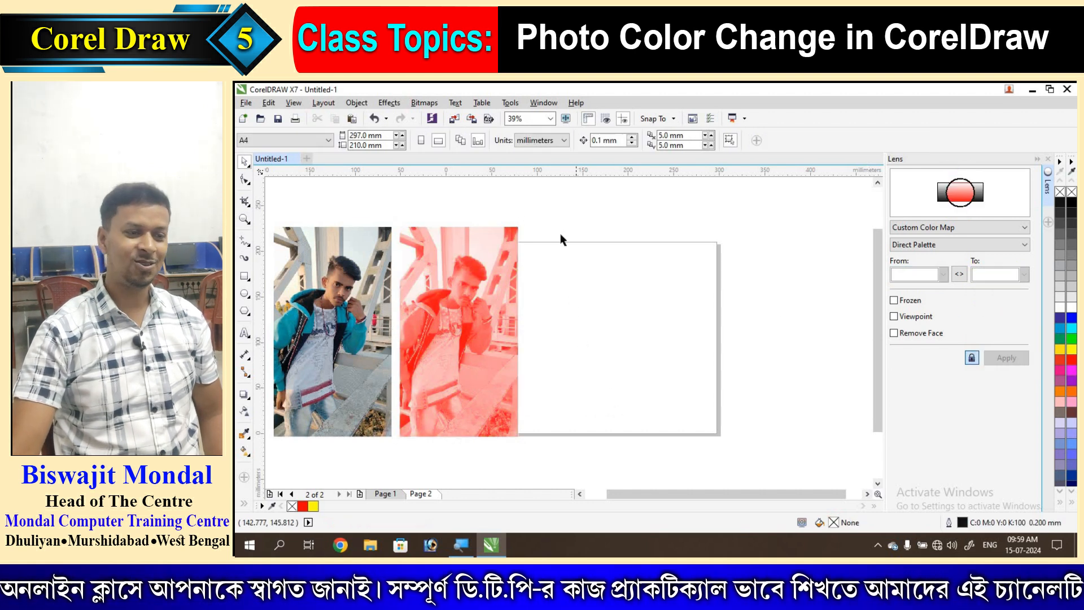
- Drag-copy the photo and lens to the right and set the copy's From colour to navy
{"action": "left_click_drag", "start_coordinate": [553, 209], "coordinate": [390, 457]}
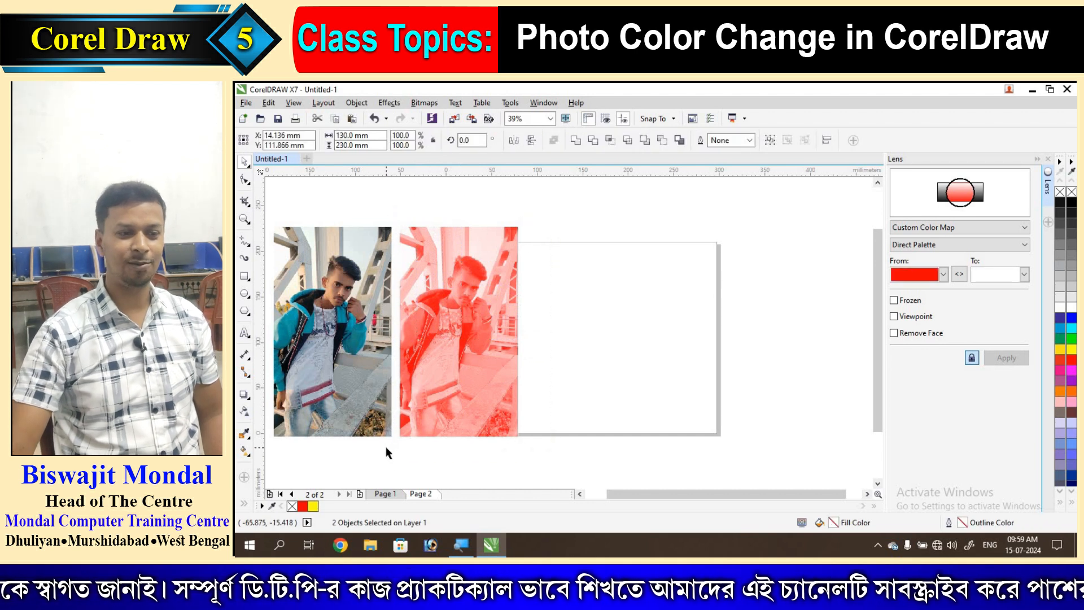
{"action": "left_click_drag", "start_coordinate": [477, 303], "coordinate": [601, 304]}
{"action": "left_click", "coordinate": [702, 329]}
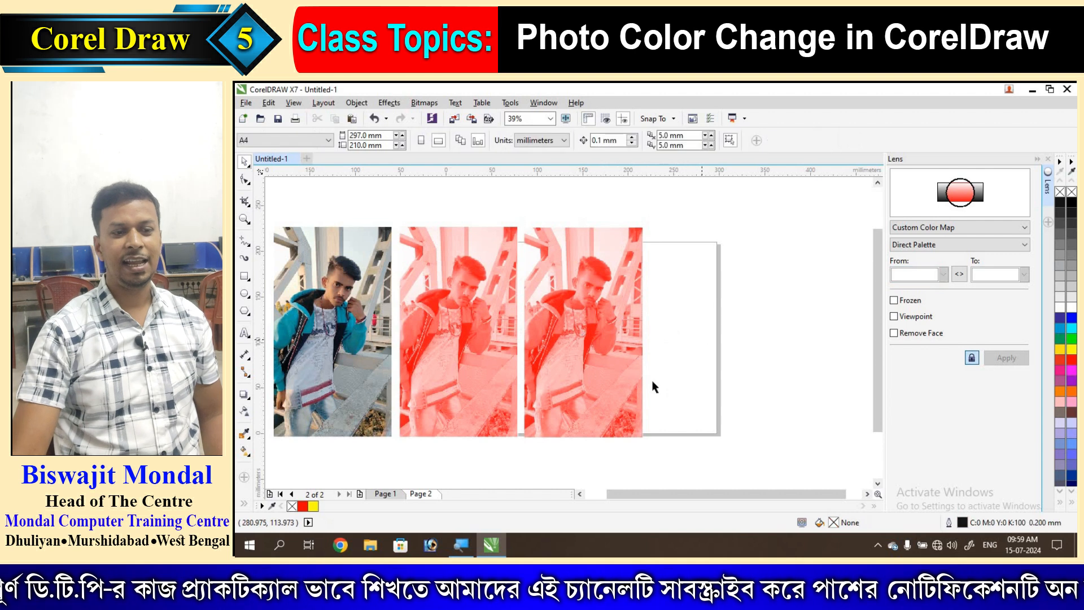
{"action": "left_click", "coordinate": [608, 333]}
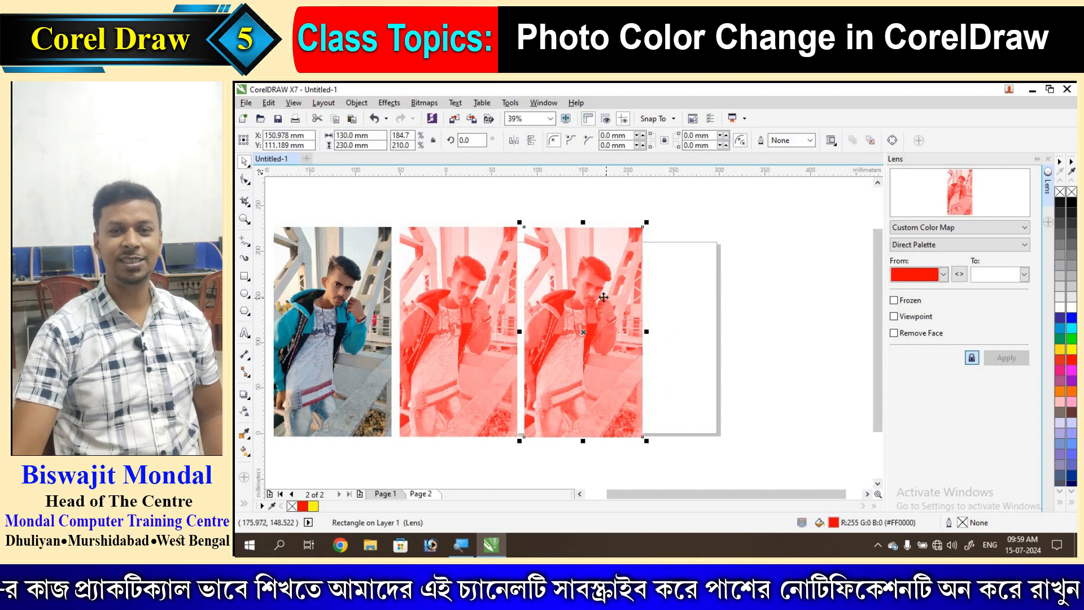
{"action": "left_click", "coordinate": [943, 275]}
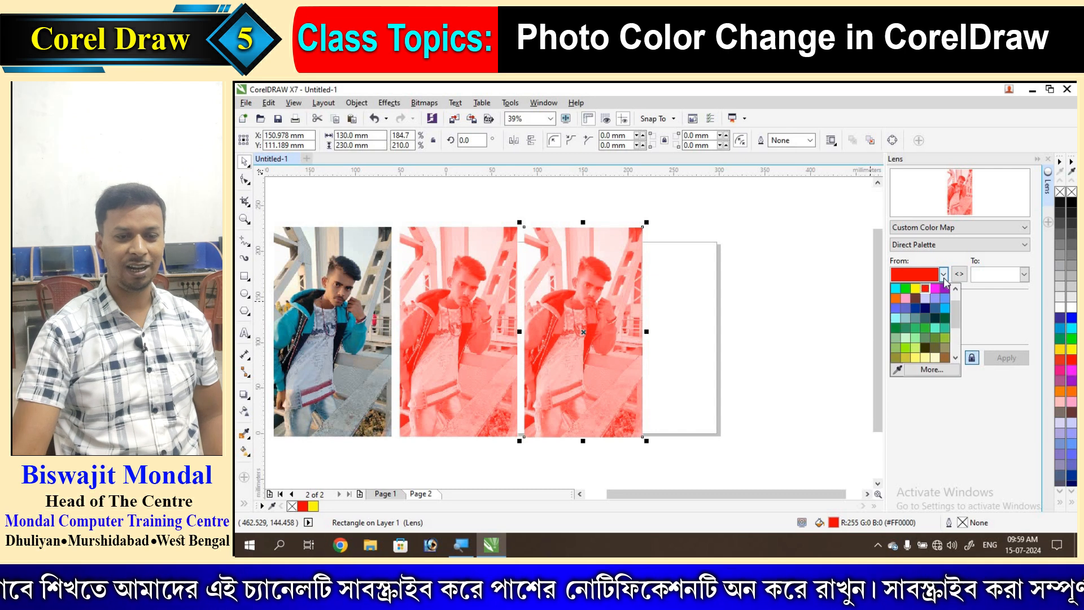
{"action": "left_click", "coordinate": [925, 310]}
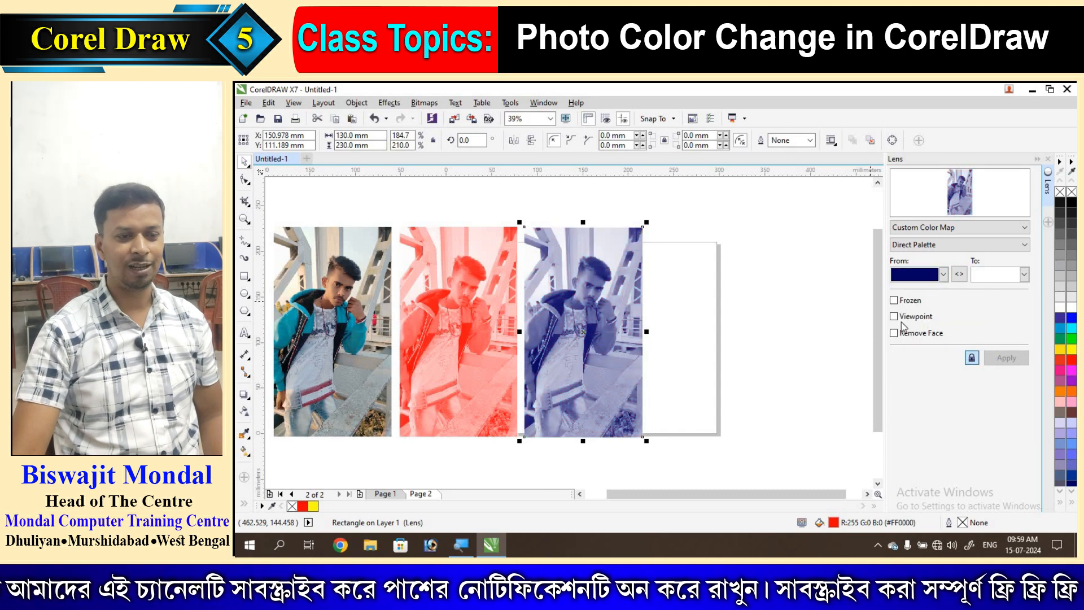
{"action": "left_click", "coordinate": [769, 383]}
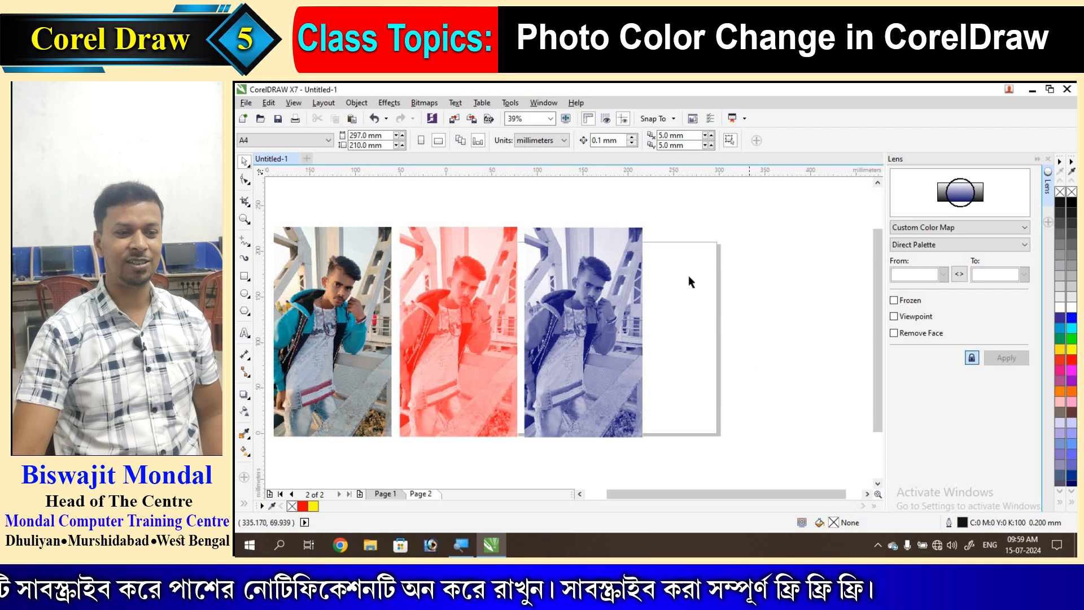
- Duplicate the blue photo and its lens to the right as a fourth copy
{"action": "left_click_drag", "start_coordinate": [658, 223], "coordinate": [518, 452]}
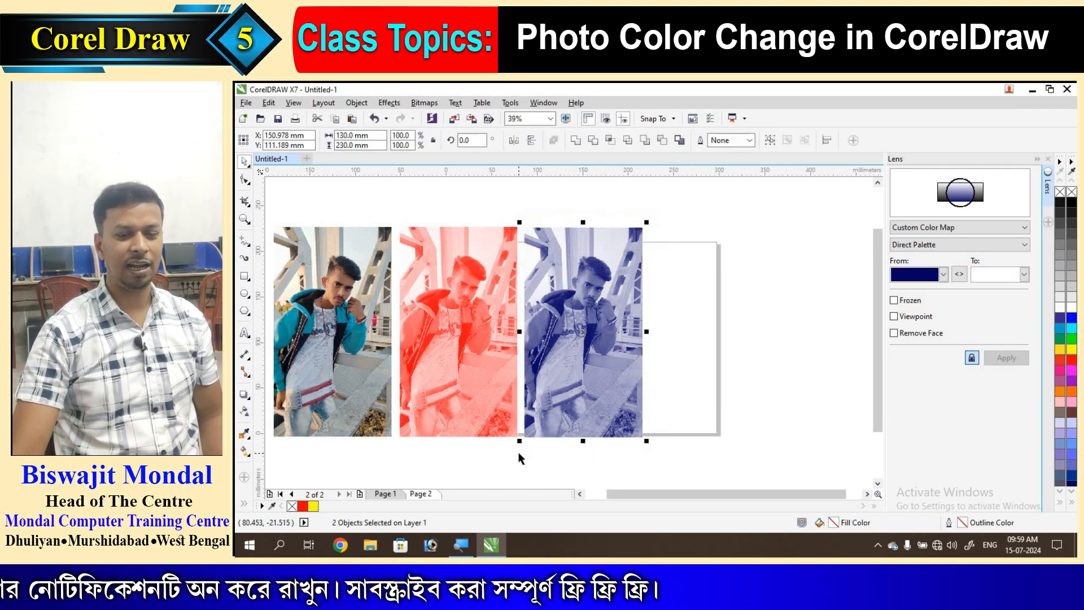
{"action": "left_click_drag", "start_coordinate": [582, 327], "coordinate": [716, 328]}
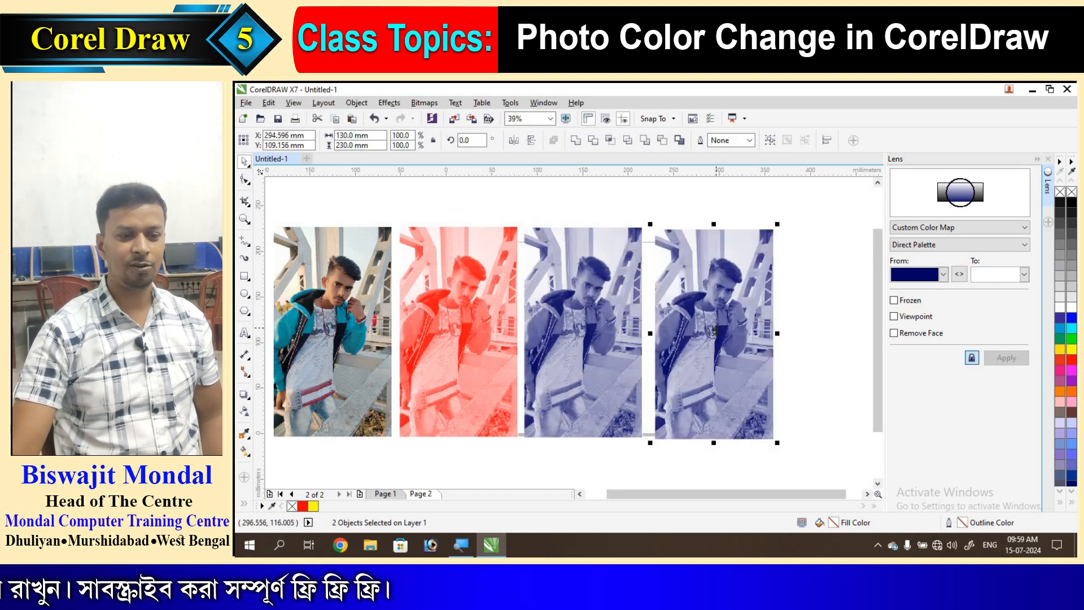
{"action": "left_click", "coordinate": [808, 365]}
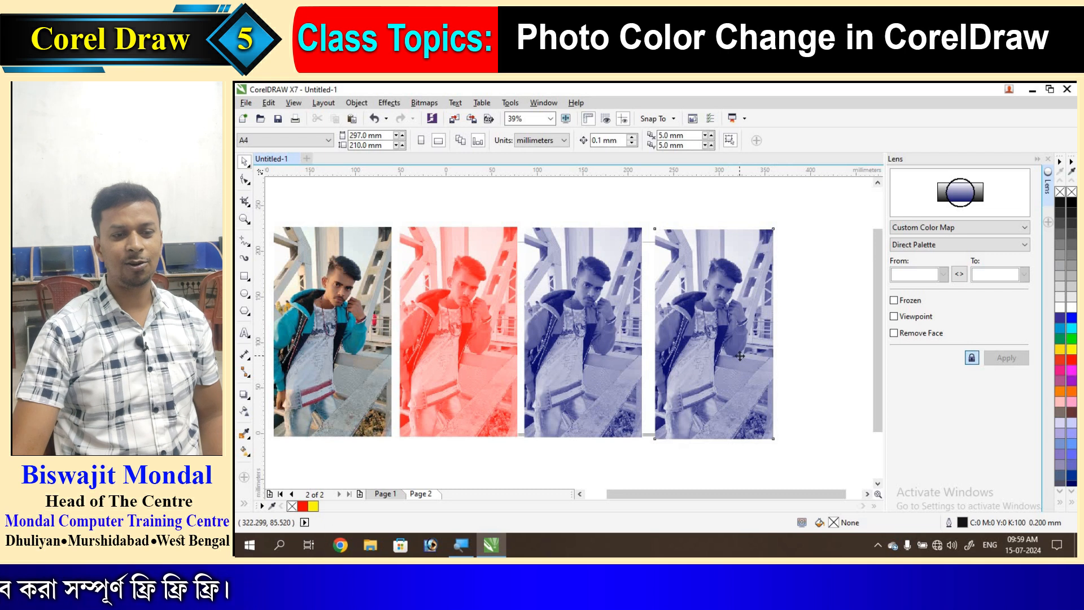
- Set the fourth copy's Custom Color Map lens From colour to pink
{"action": "left_click", "coordinate": [737, 356]}
{"action": "left_click", "coordinate": [943, 275]}
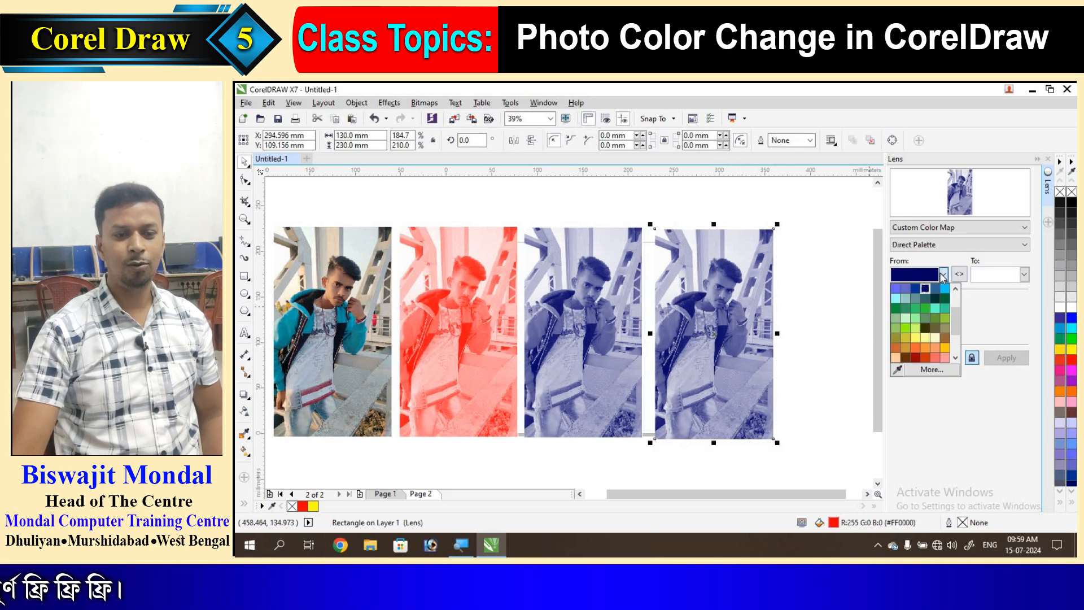
{"action": "left_click", "coordinate": [916, 355]}
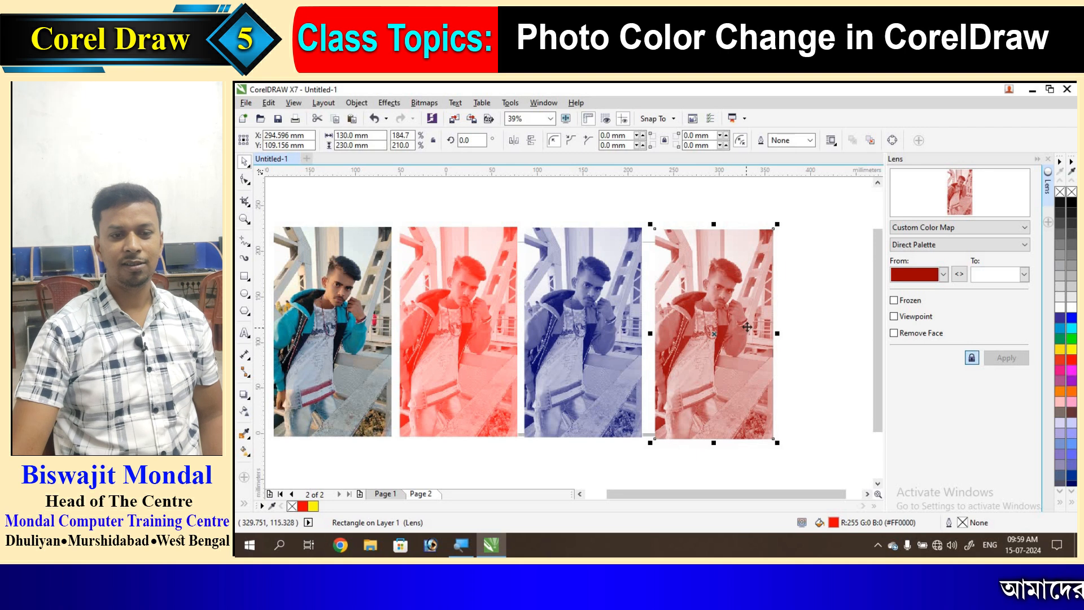
{"action": "left_click", "coordinate": [942, 276]}
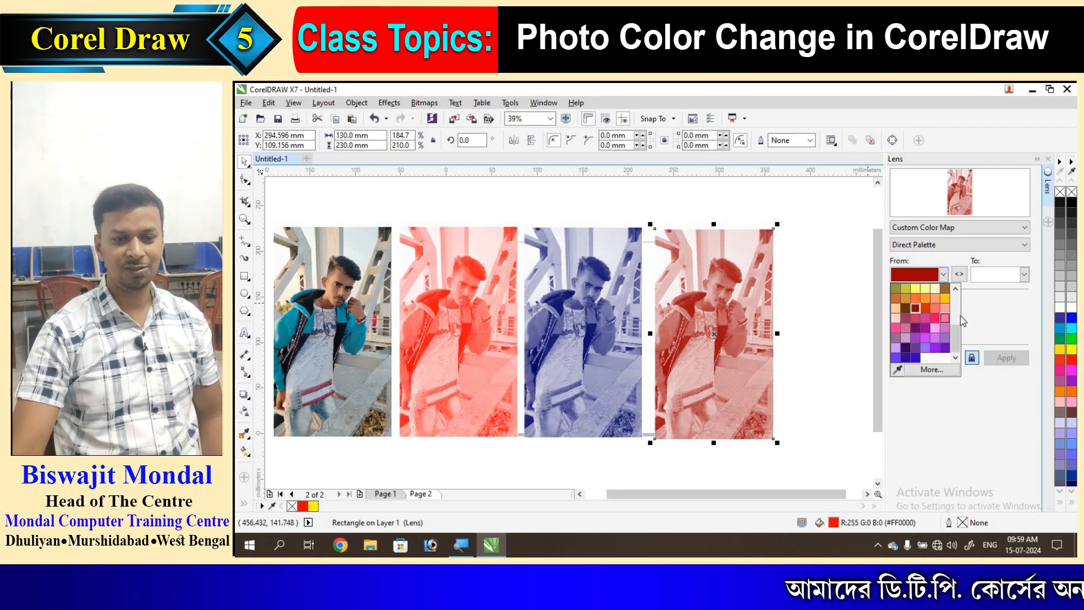
{"action": "scroll", "coordinate": [954, 335], "scroll_direction": "up", "scroll_amount": 1}
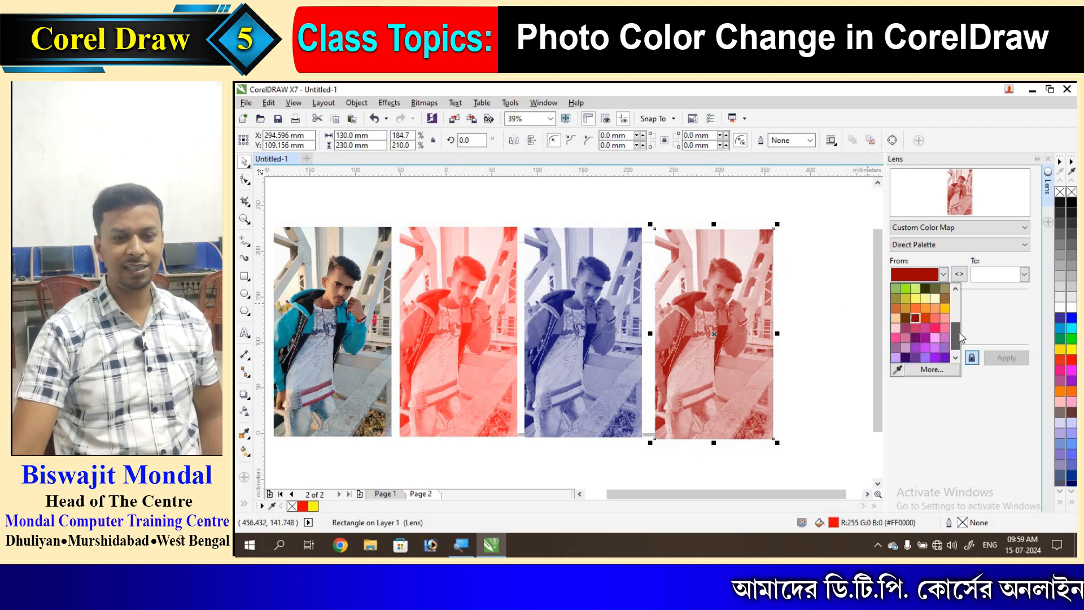
{"action": "left_click", "coordinate": [894, 337]}
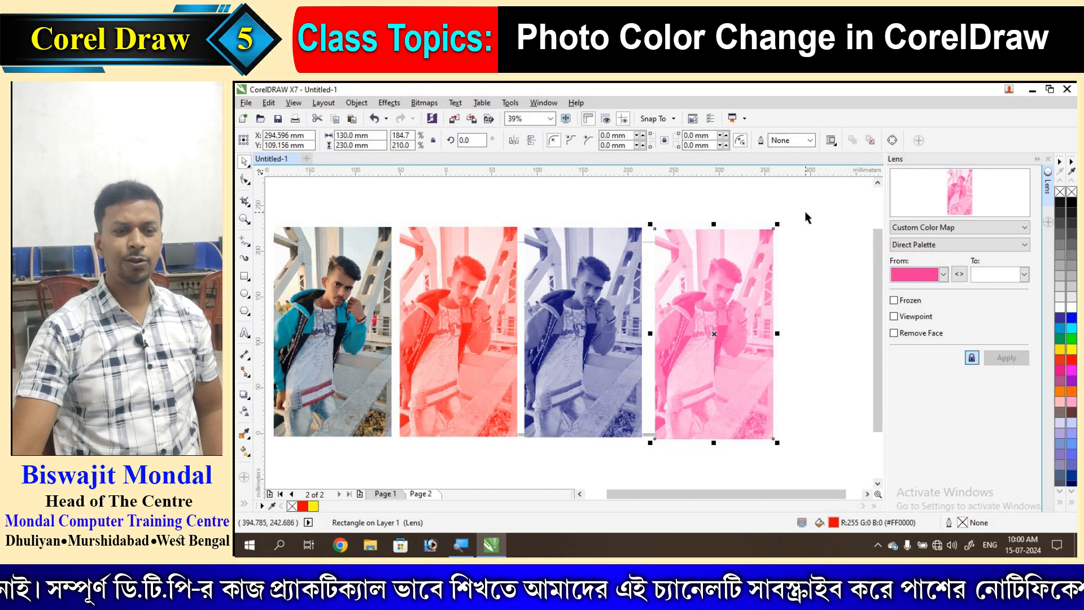
- Duplicate the pink photo and its lens to the right as a fifth copy
{"action": "left_click_drag", "start_coordinate": [831, 495], "coordinate": [849, 496]}
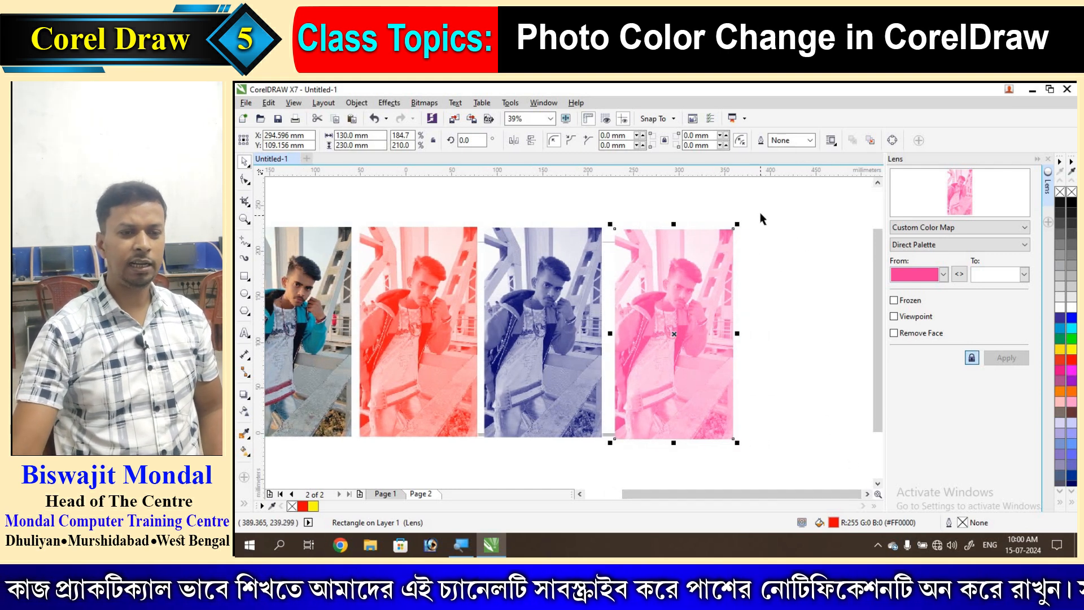
{"action": "scroll", "coordinate": [610, 483], "scroll_direction": "down", "scroll_amount": 2}
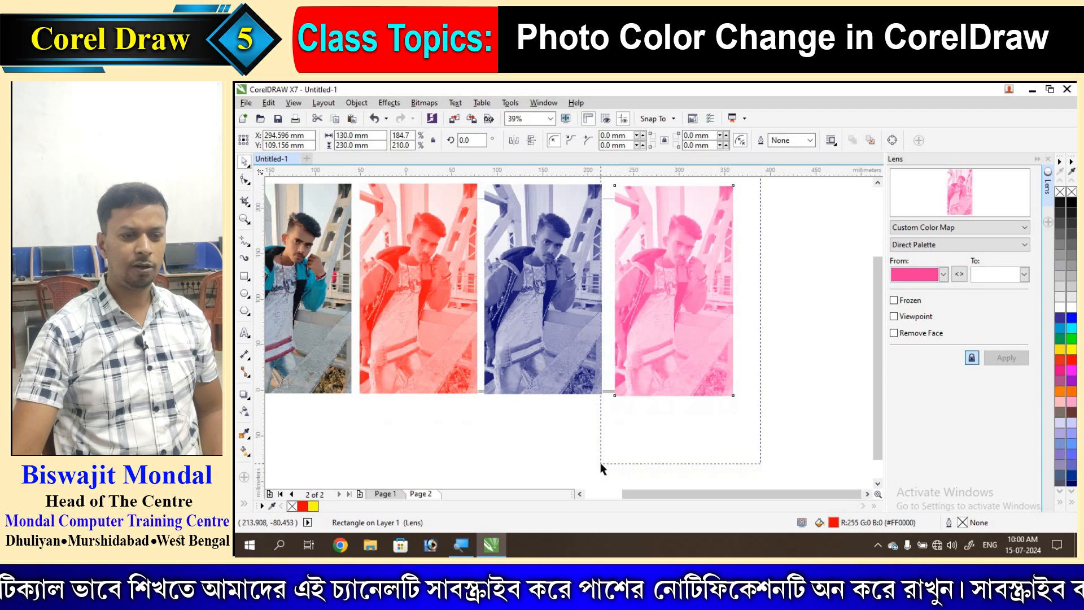
{"action": "left_click_drag", "start_coordinate": [601, 463], "coordinate": [600, 462]}
{"action": "left_click_drag", "start_coordinate": [660, 262], "coordinate": [790, 261]}
{"action": "left_click_drag", "start_coordinate": [789, 260], "coordinate": [788, 260]}
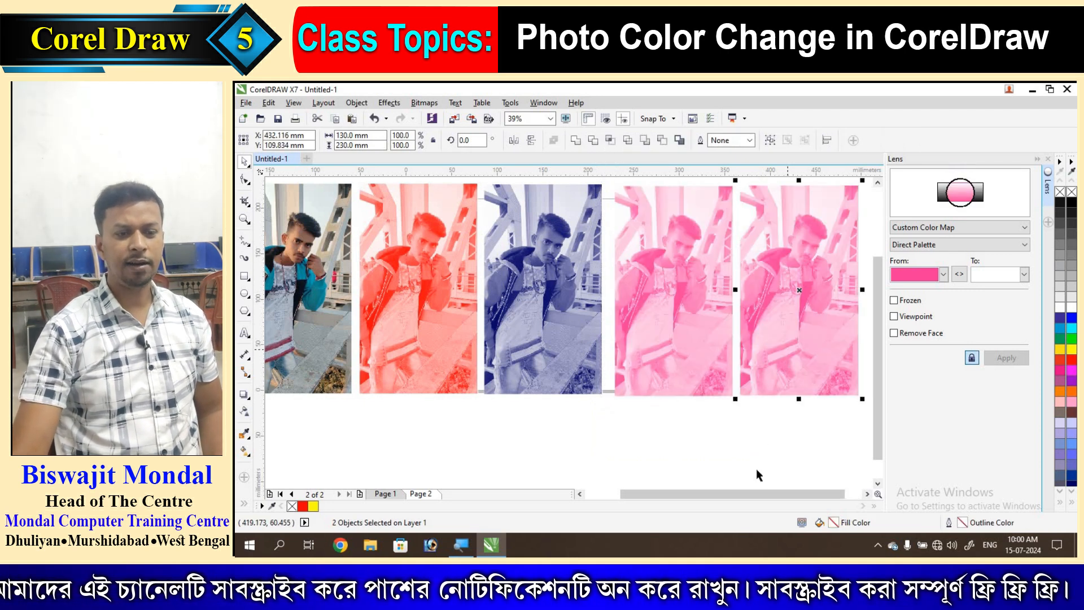
- Map the fifth copy's lens from black to green
{"action": "left_click", "coordinate": [774, 345]}
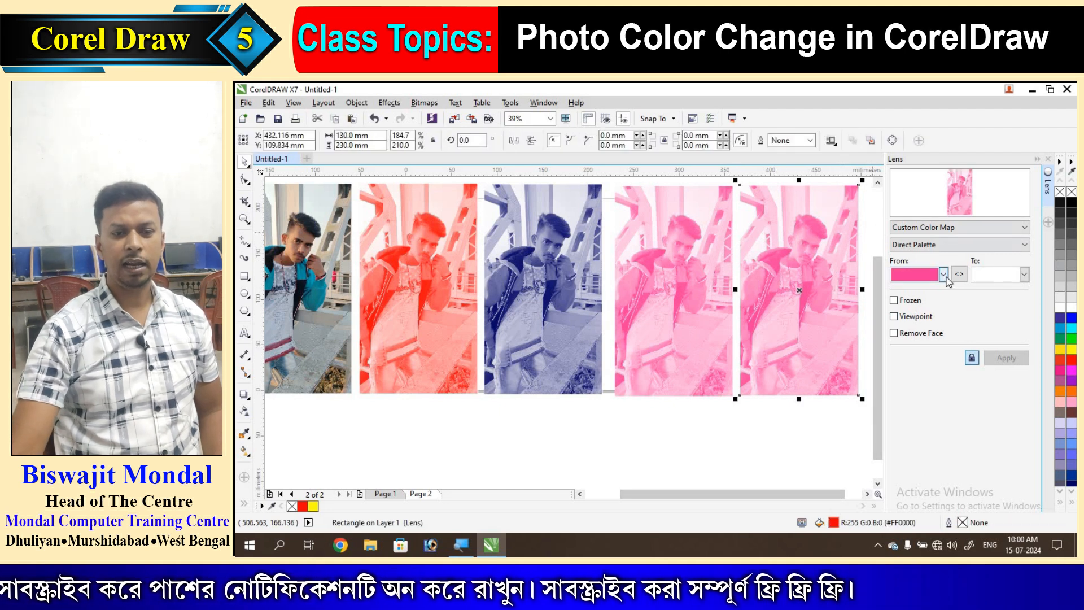
{"action": "left_click", "coordinate": [944, 275]}
{"action": "left_click_drag", "start_coordinate": [956, 303], "coordinate": [957, 297]}
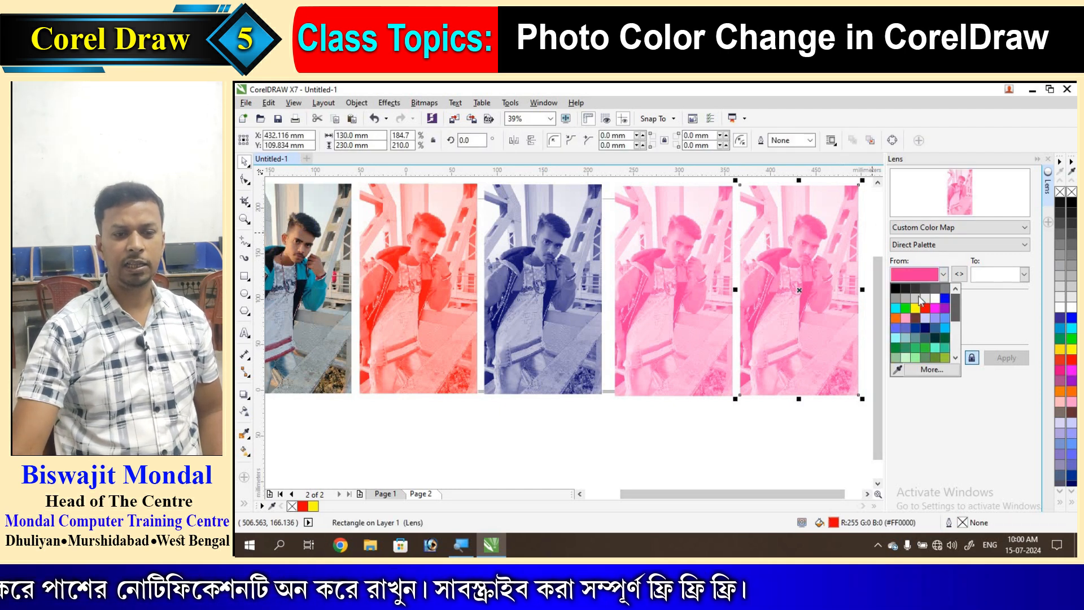
{"action": "left_click", "coordinate": [896, 289]}
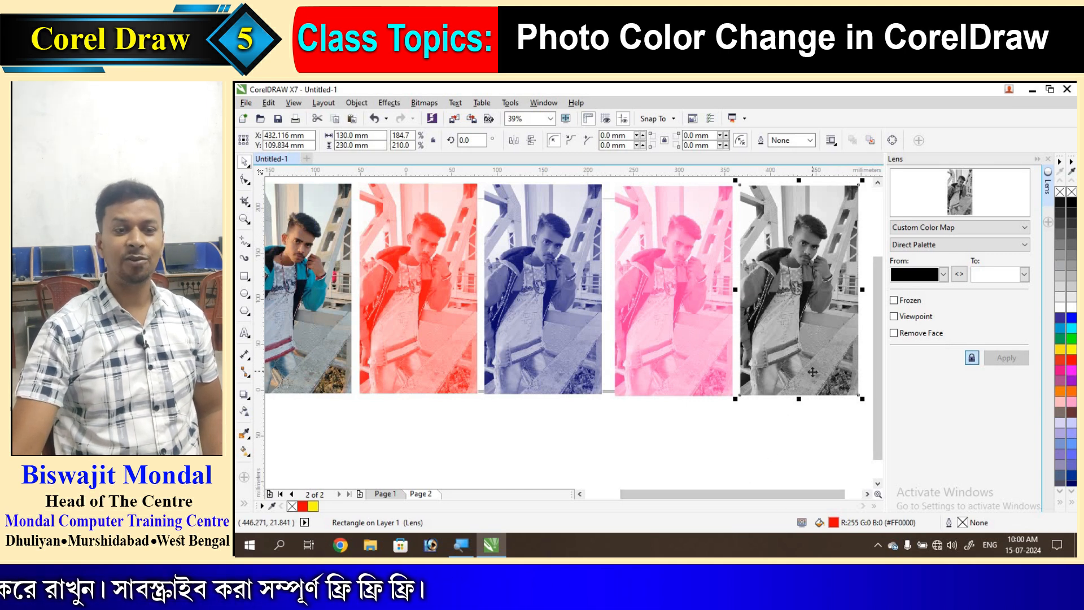
{"action": "left_click", "coordinate": [1024, 274]}
{"action": "left_click", "coordinate": [985, 298]}
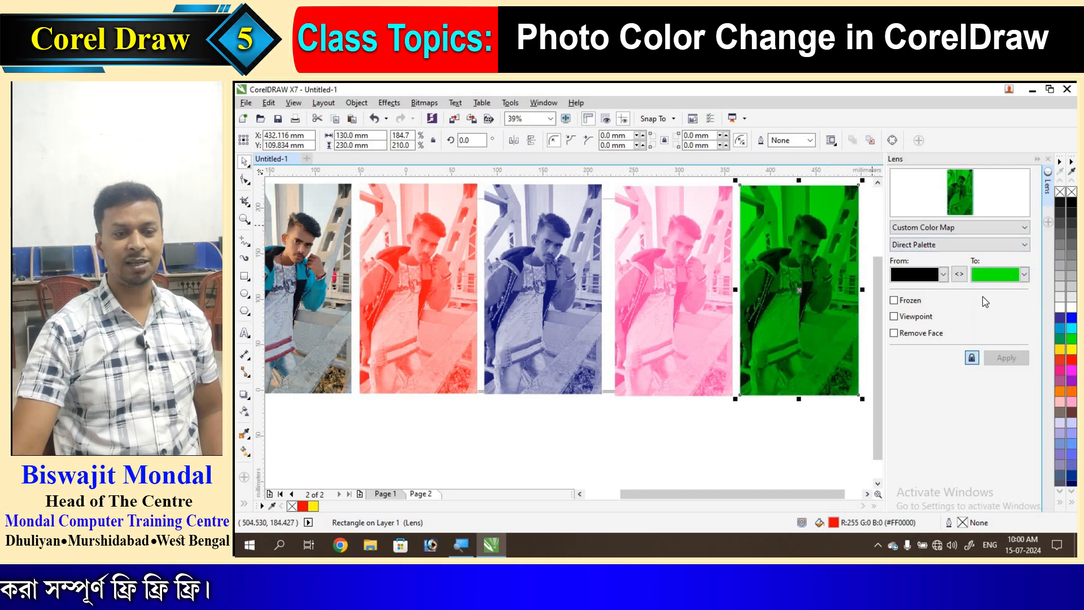
{"action": "left_click", "coordinate": [1024, 274]}
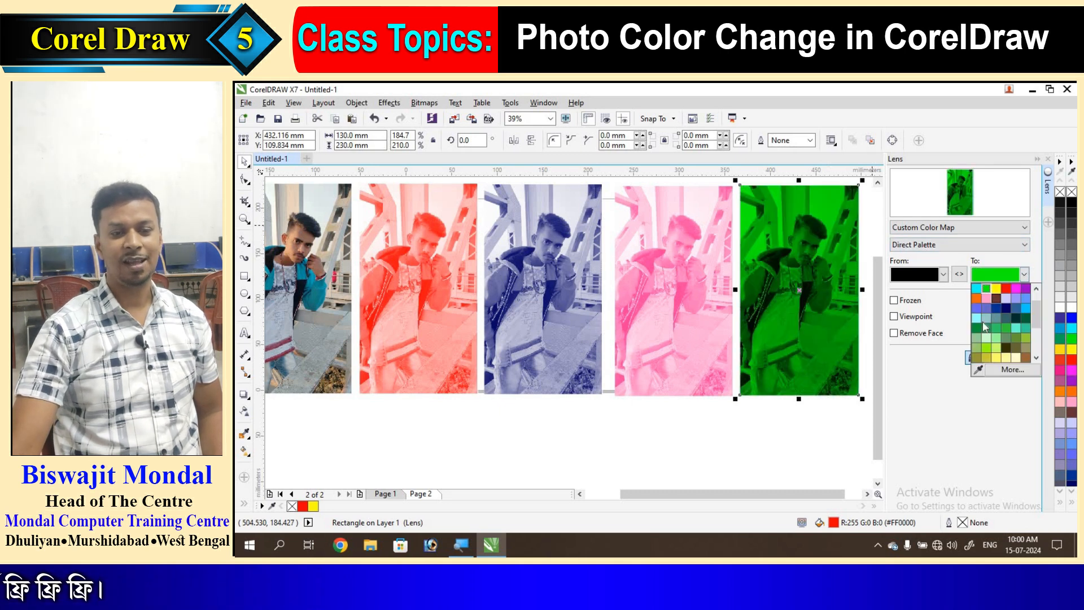